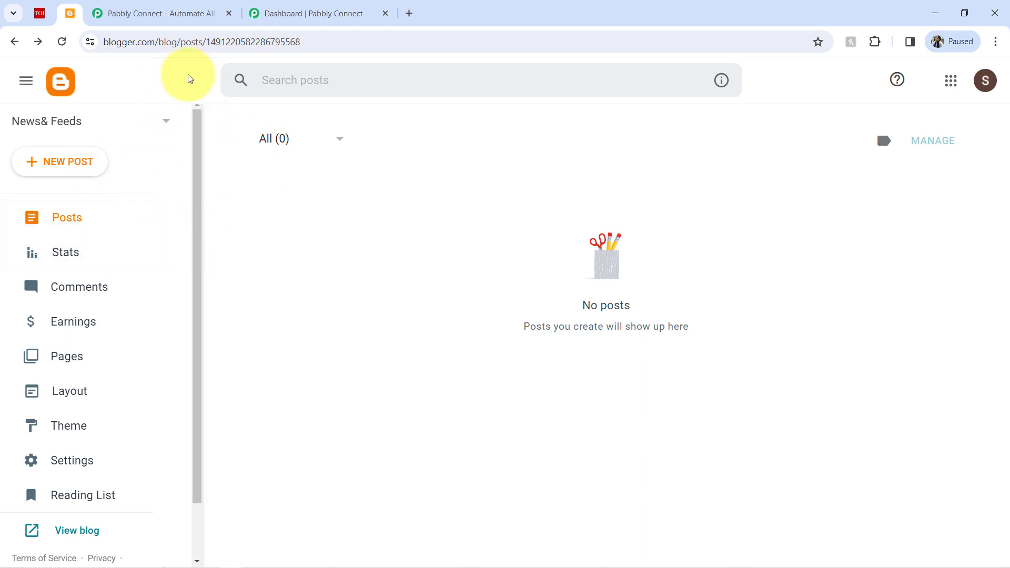
Confirm the News& Feeds Posts page shows 'No posts' and highlight part of the Blogger address.
left_click_drag(118, 42, 165, 43)
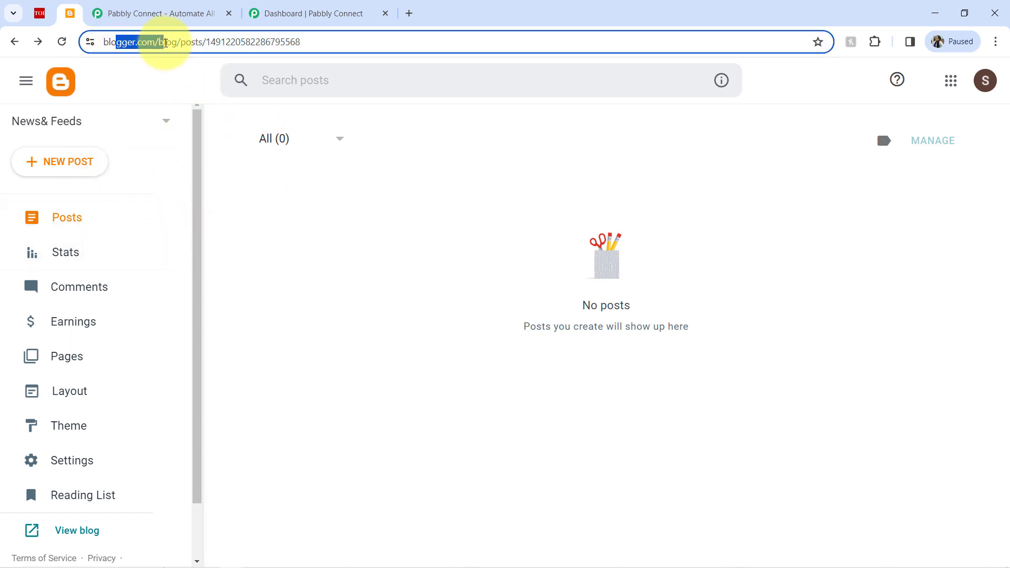
Look over the Pabbly Connect landing page, then settle on the 'Dashboard | Pabbly Connect' tab.
left_click(156, 12)
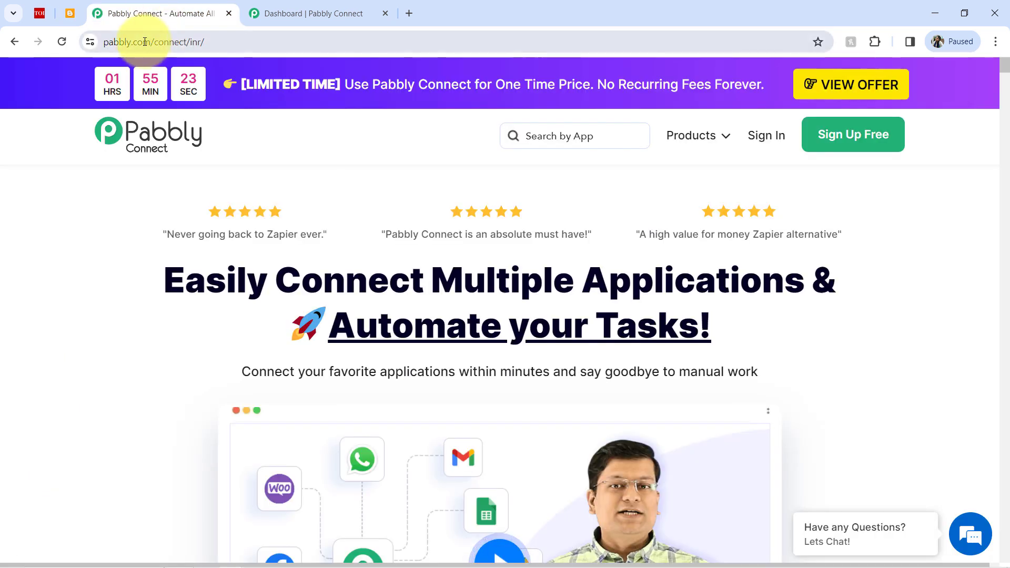
left_click_drag(136, 42, 236, 45)
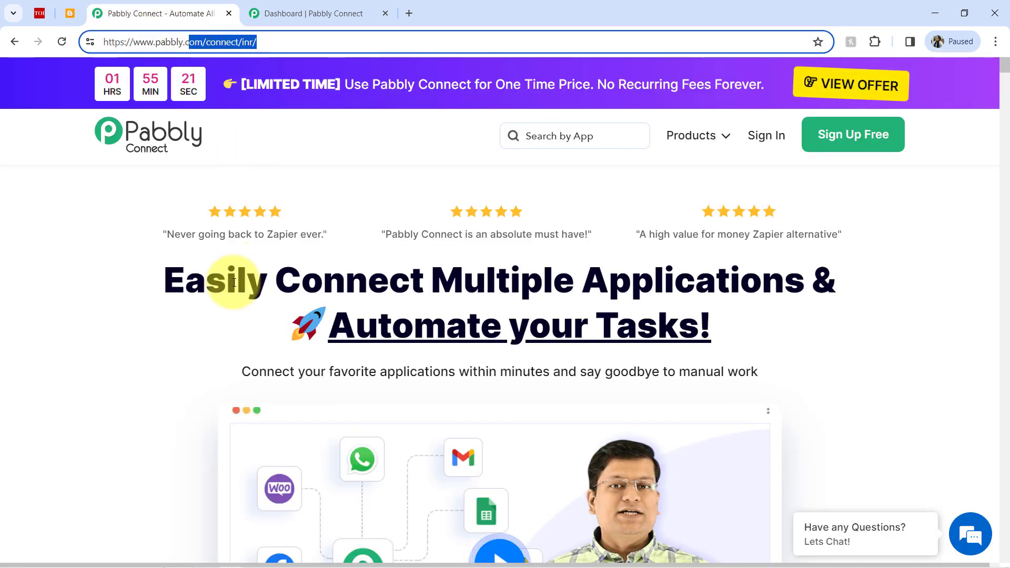
left_click_drag(192, 269, 636, 356)
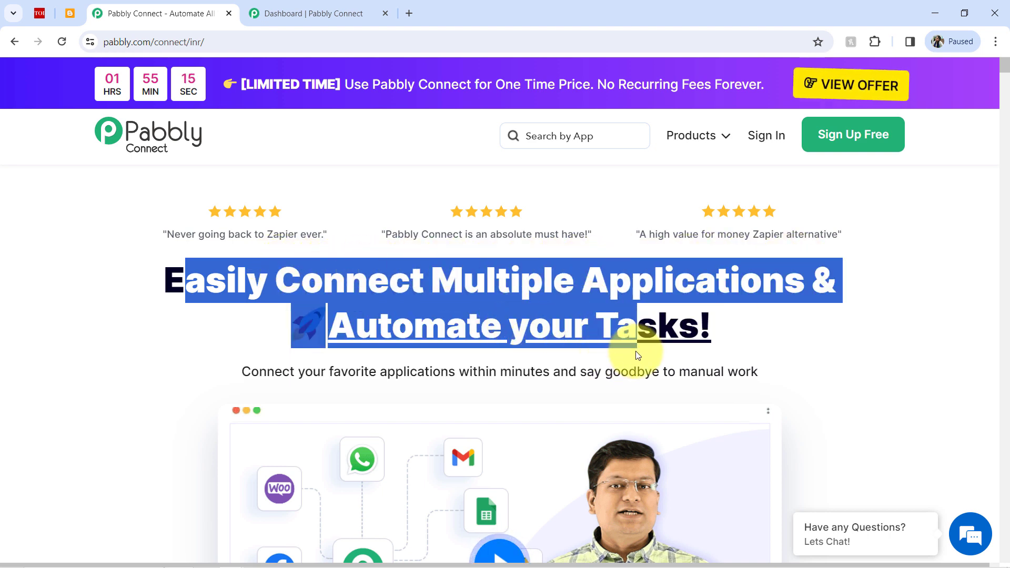
left_click(277, 6)
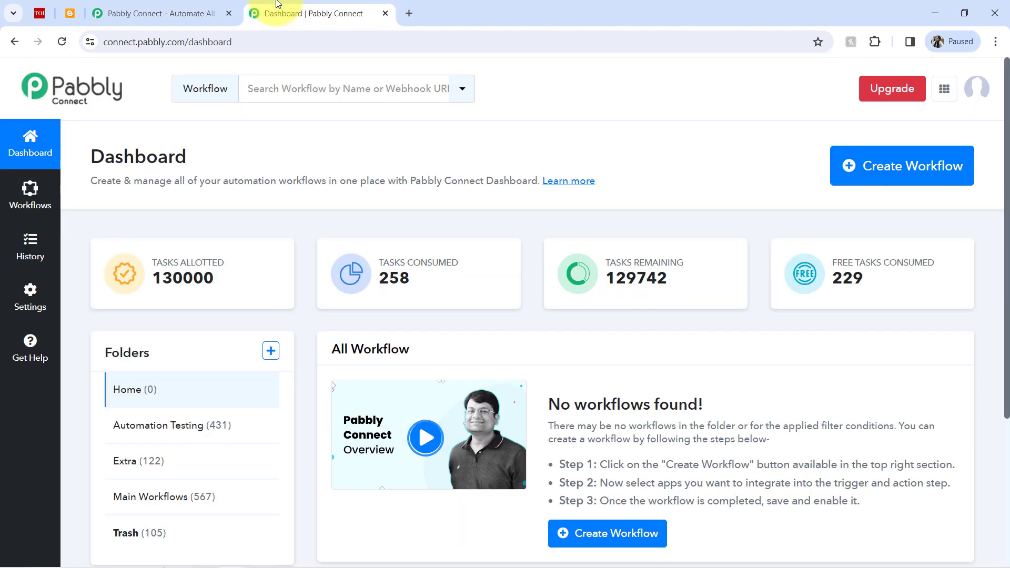
left_click(172, 10)
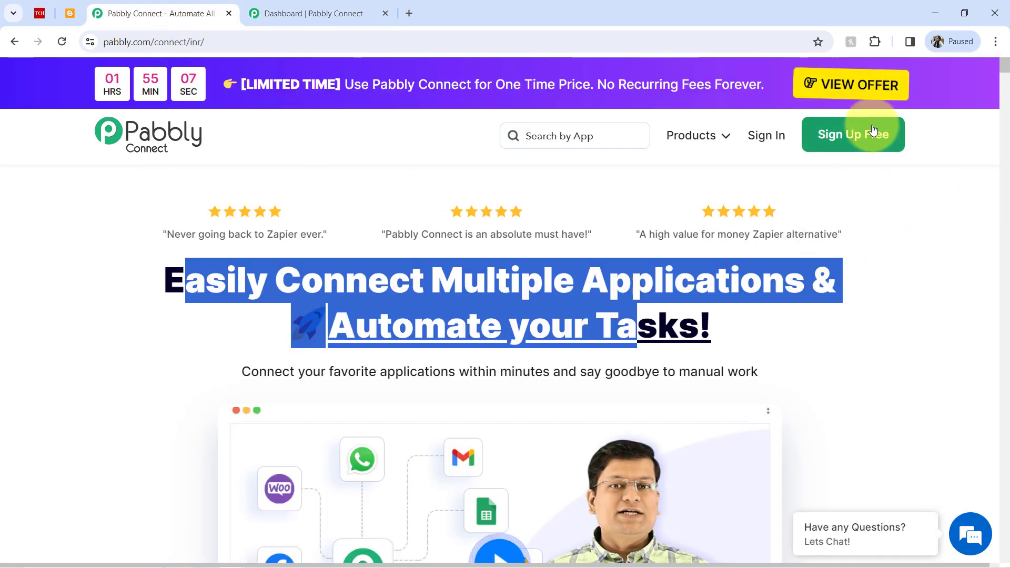
left_click(725, 291)
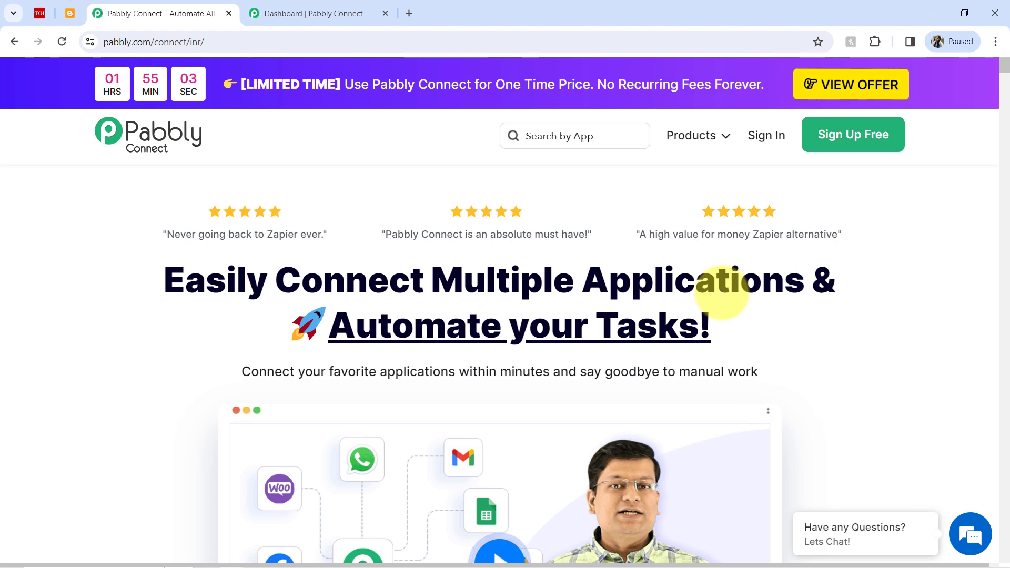
left_click(323, 7)
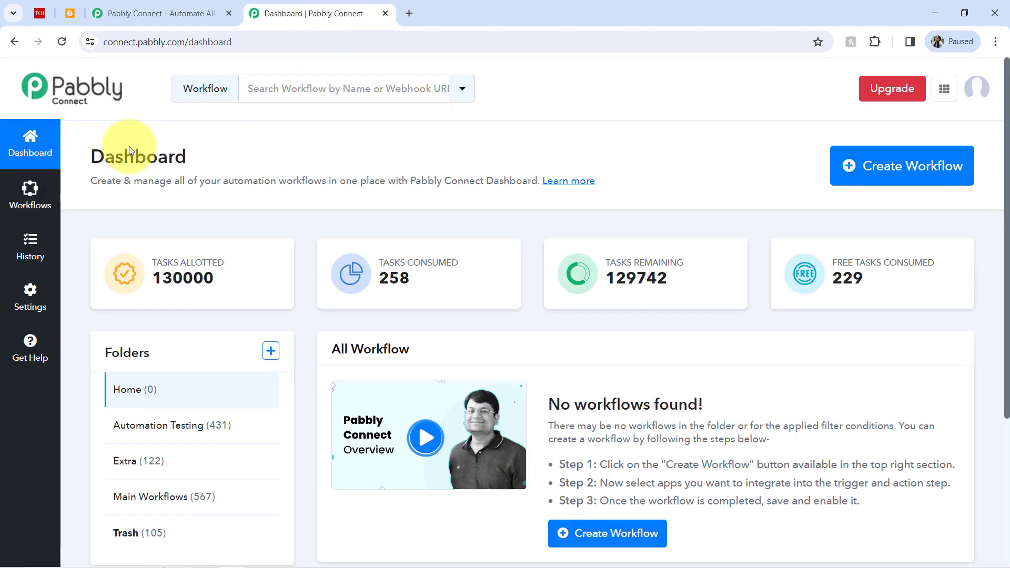
Create the workflow 'Share RSS Feed on Google Blogger' inside the Main Workflows folder.
left_click_drag(124, 153, 185, 157)
left_click(995, 42)
left_click(995, 42)
left_click(935, 157)
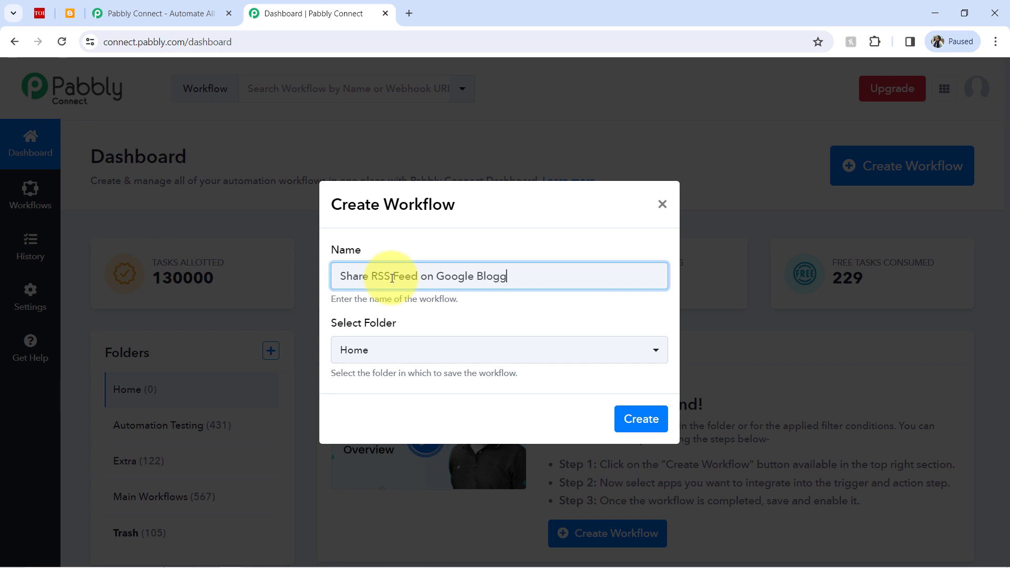
left_click(356, 349)
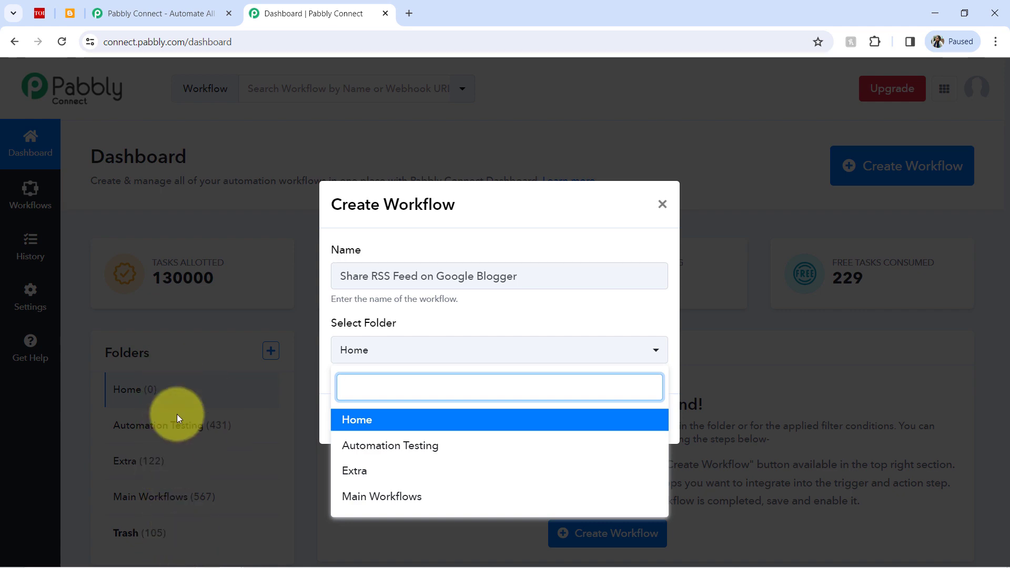
left_click(372, 497)
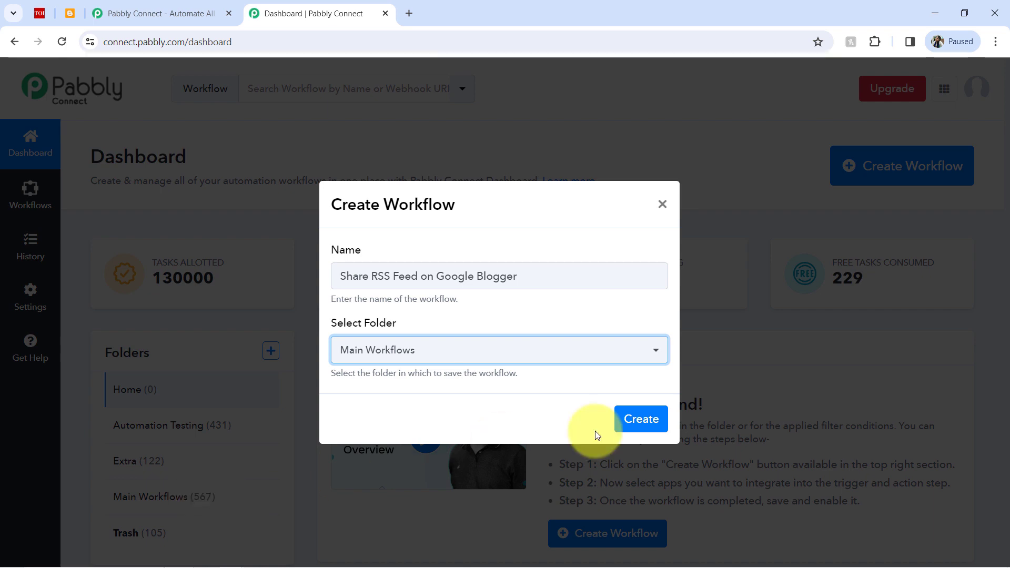
left_click(646, 418)
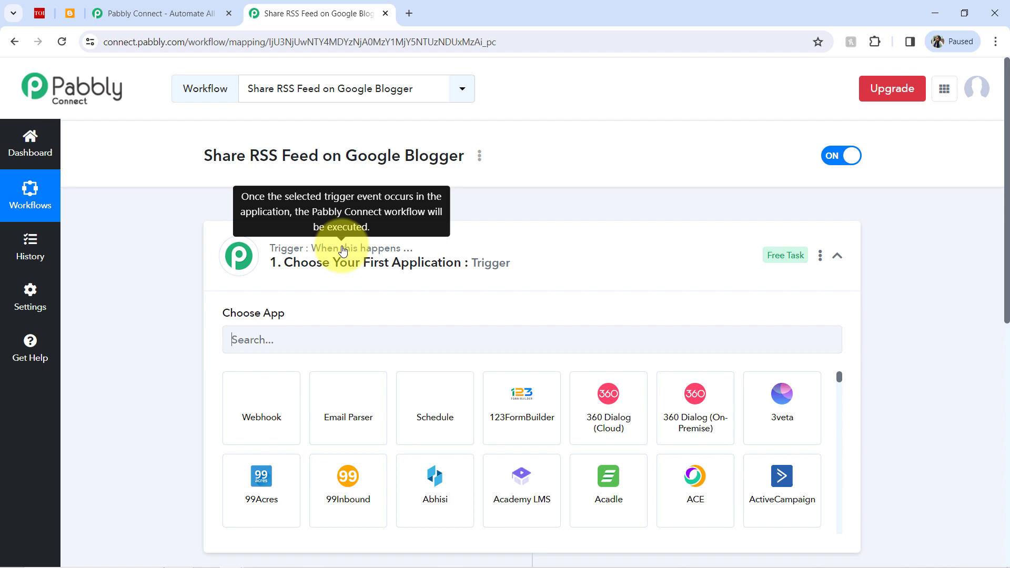
Collapse the trigger card to view both the empty trigger and action steps.
left_click(344, 250)
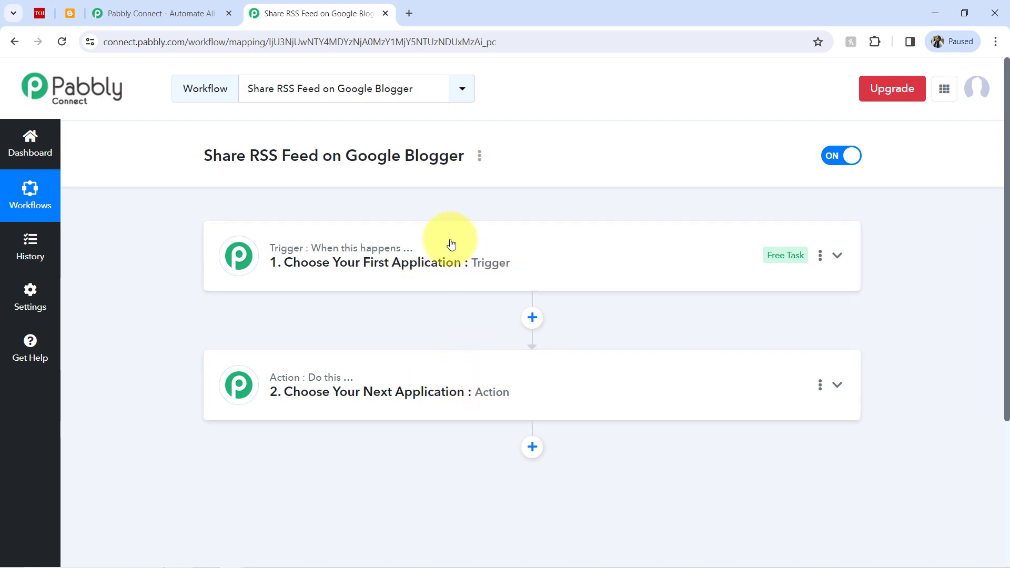
Search 'rss' and choose RSS by Pabbly as the trigger app.
left_click(408, 267)
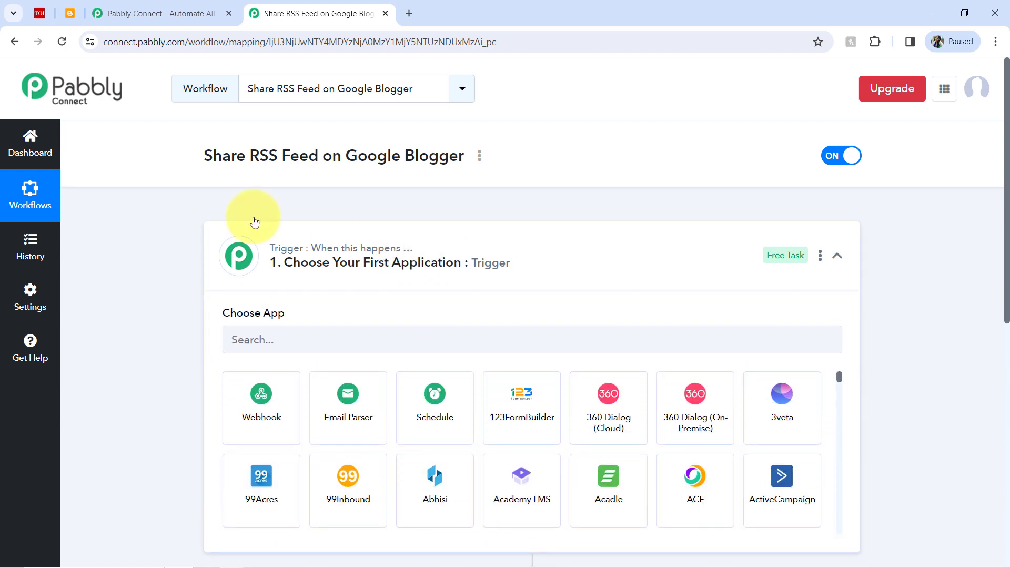
left_click_drag(208, 165, 215, 240)
left_click(236, 341)
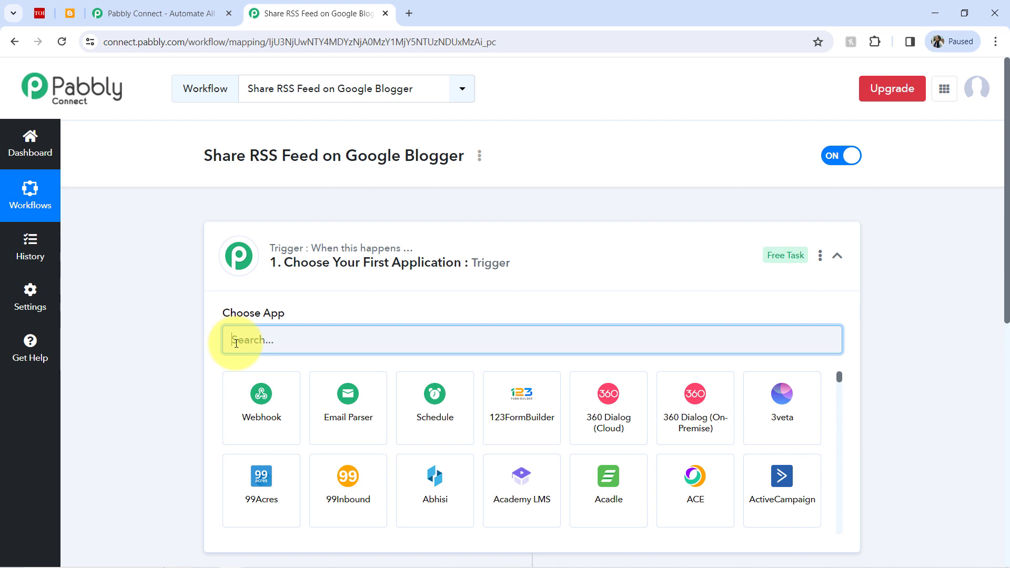
type("rss")
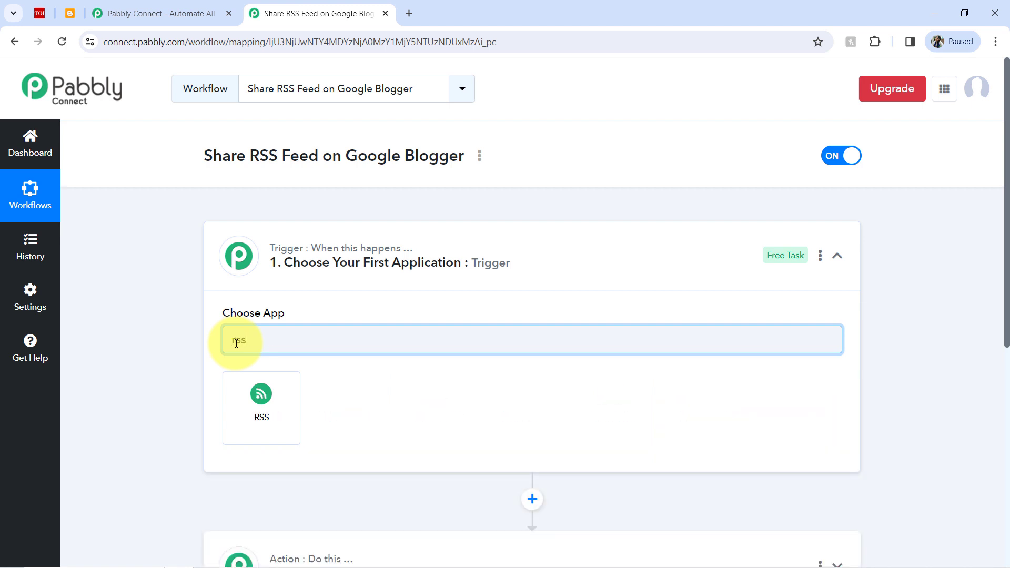
left_click(281, 407)
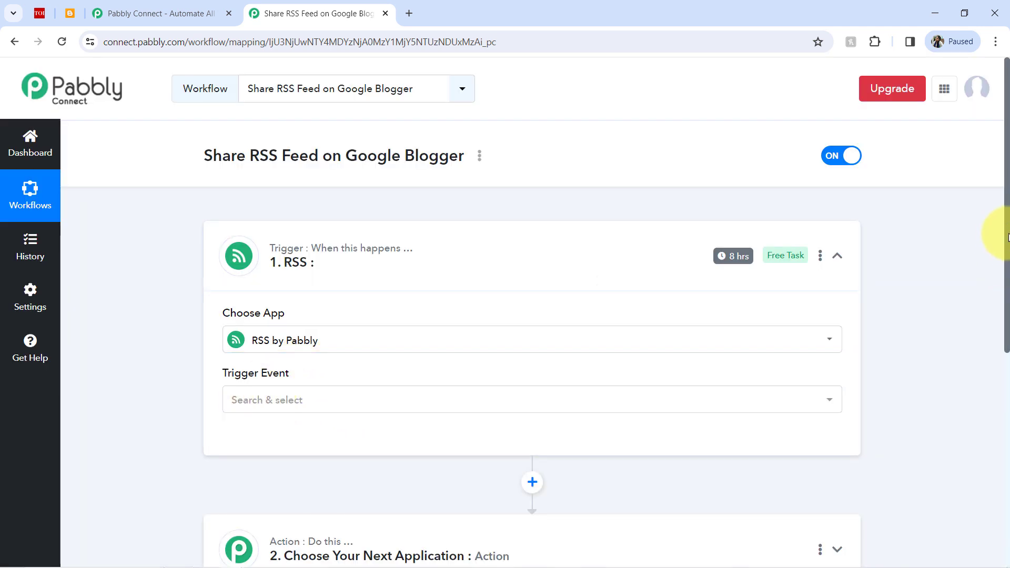
Search 'blo' and choose Google Blogger as the action app, then collapse that step.
left_click_drag(1008, 237, 991, 390)
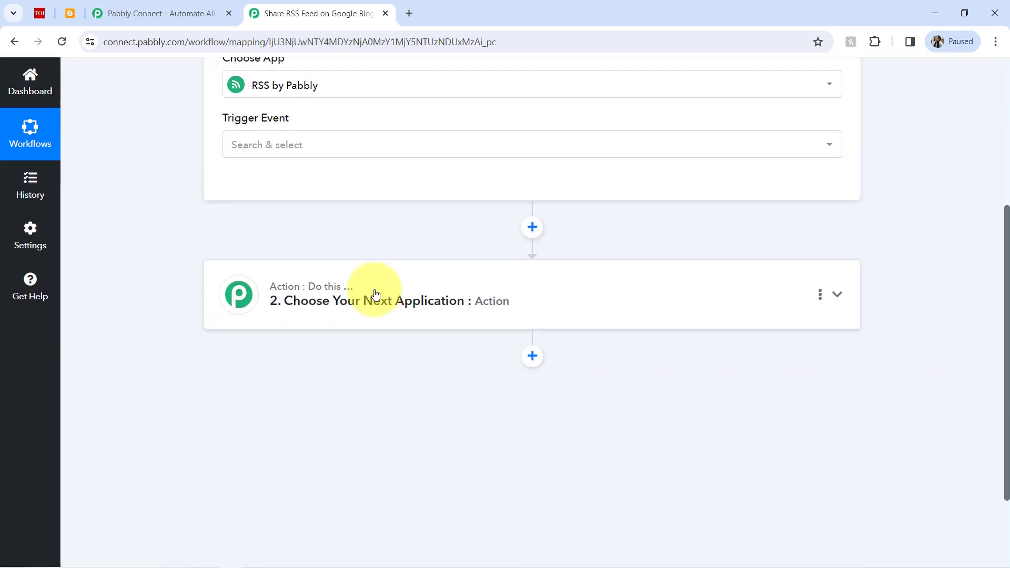
left_click(375, 293)
left_click(232, 308)
type("blogg")
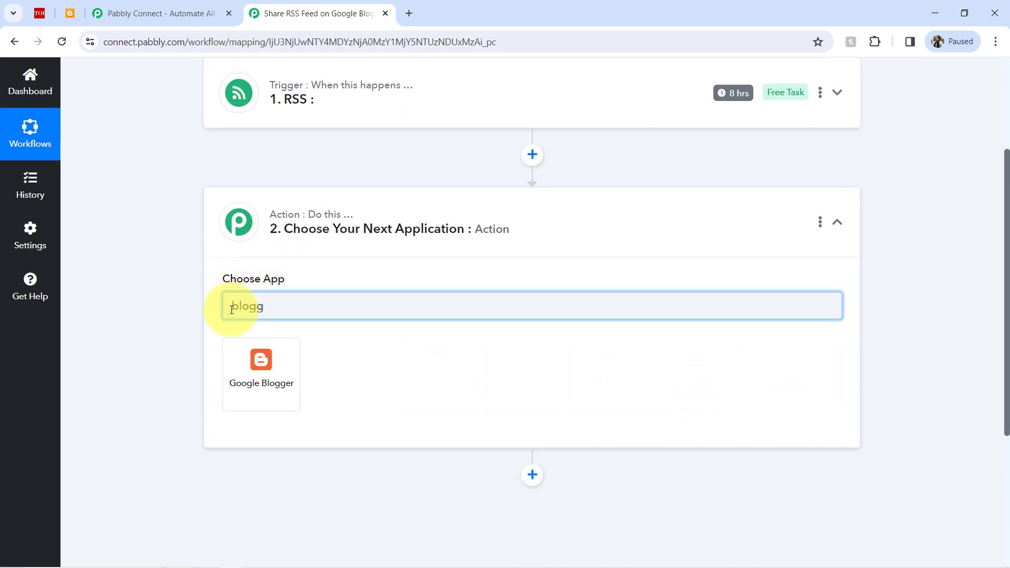
left_click(256, 387)
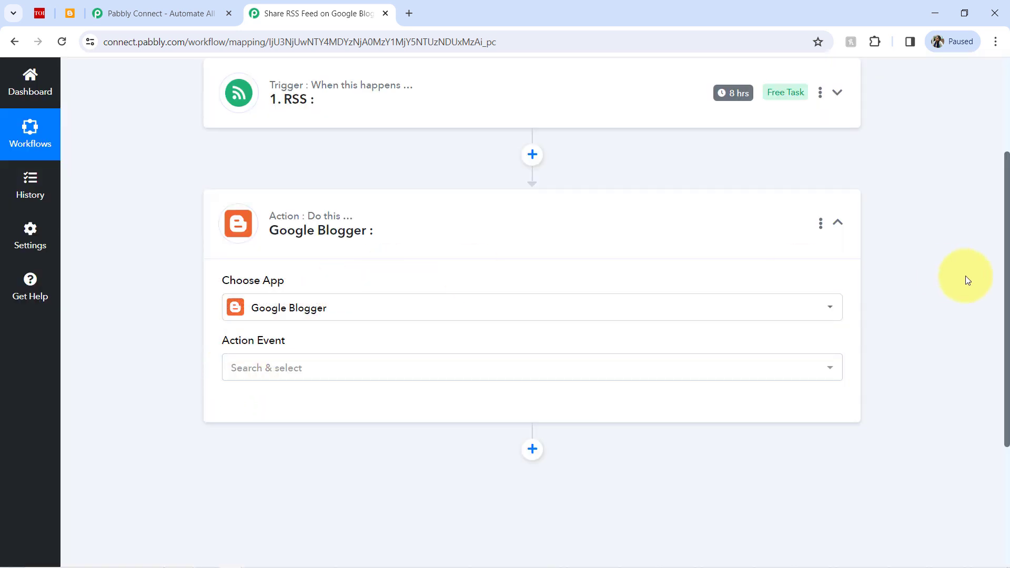
left_click_drag(1008, 331, 1002, 214)
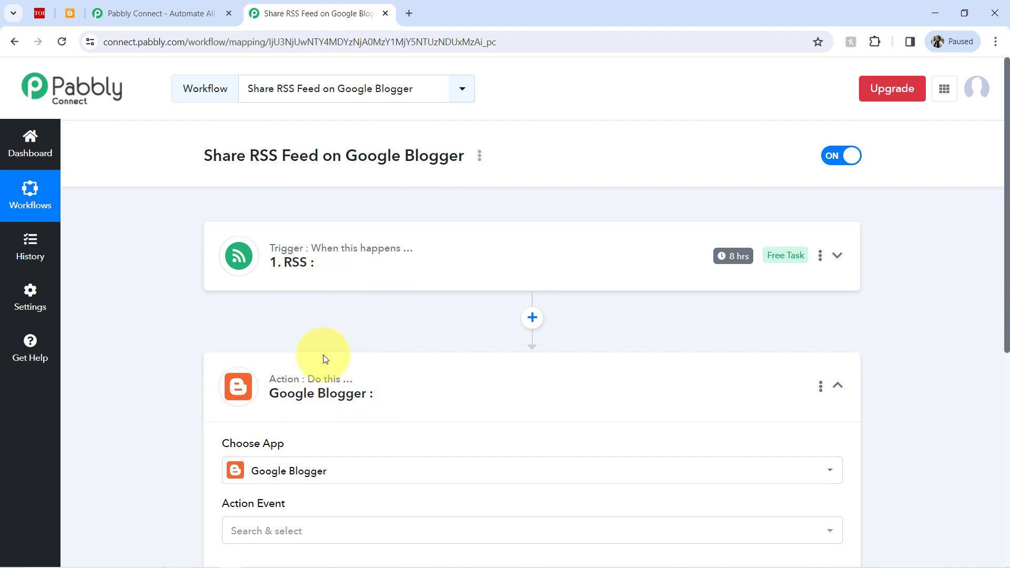
left_click(320, 396)
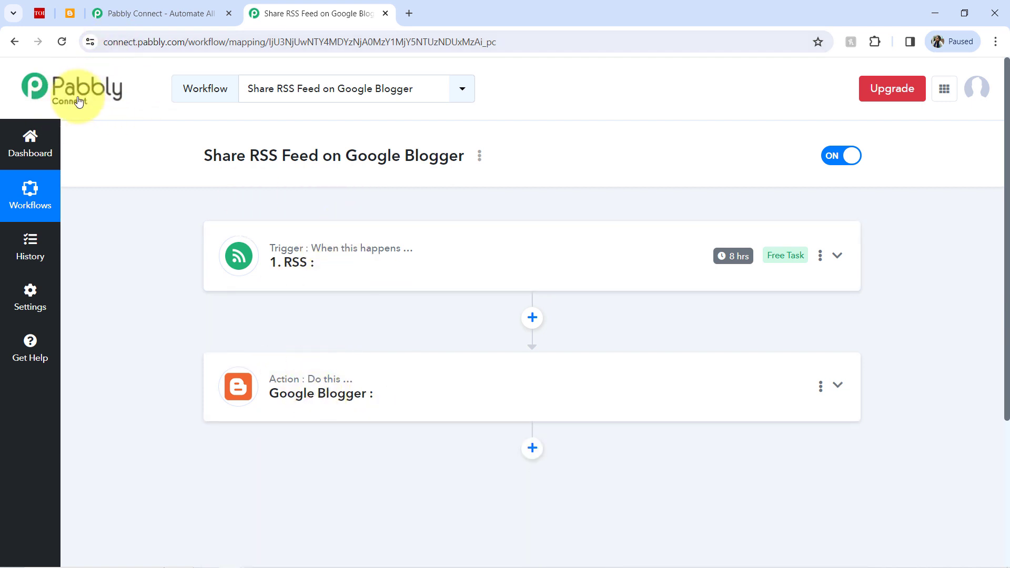
Set the RSS trigger event to New Item in Feed and connect it, revealing the Feed URL field.
left_click(292, 260)
left_click(267, 411)
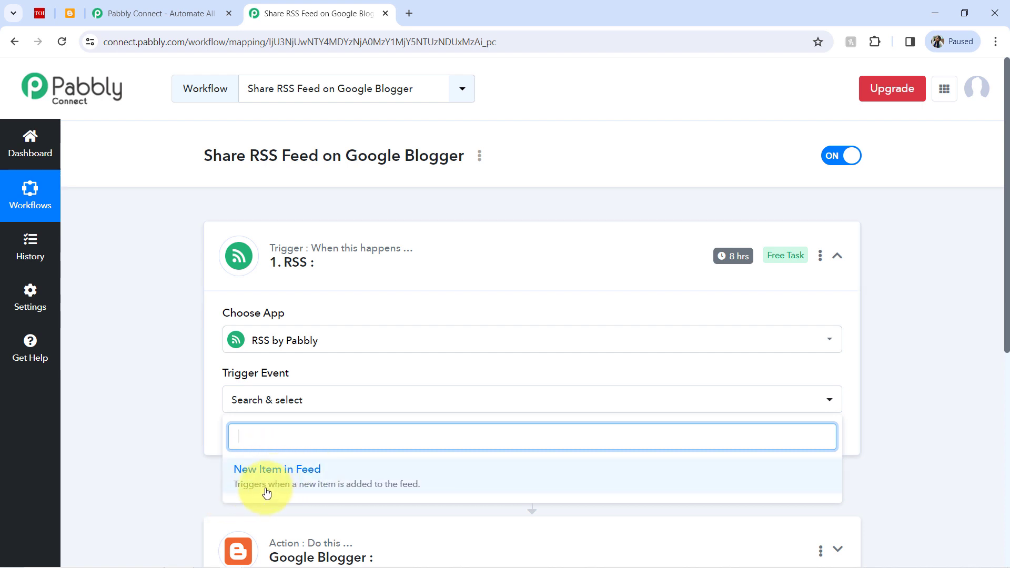
left_click(335, 486)
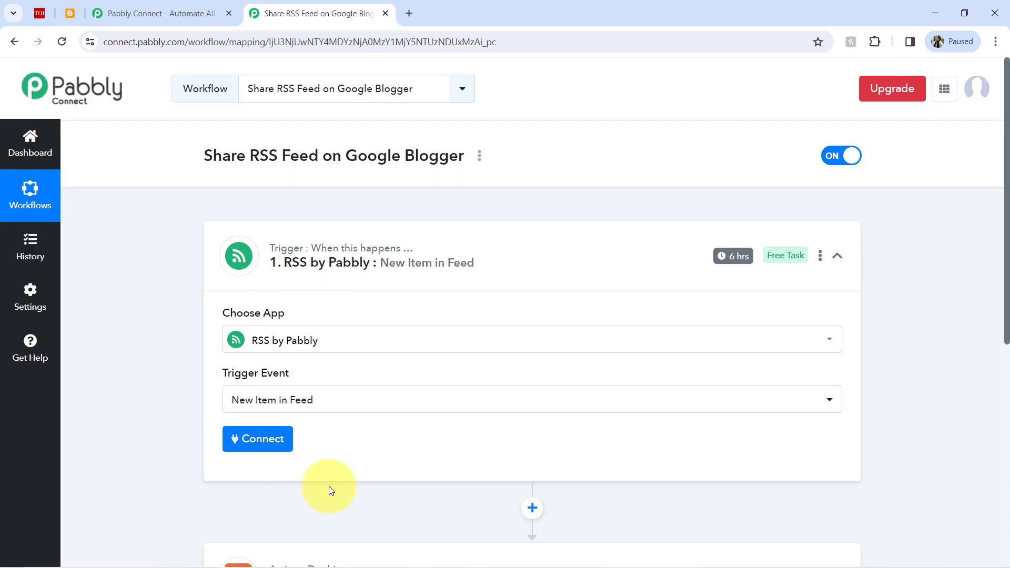
left_click(260, 448)
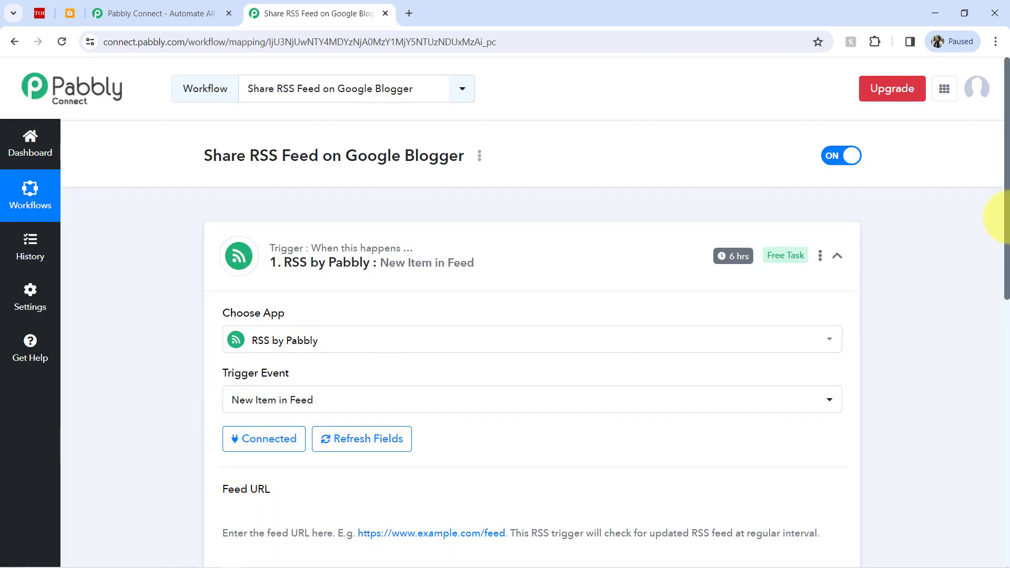
left_click_drag(1006, 206, 1006, 301)
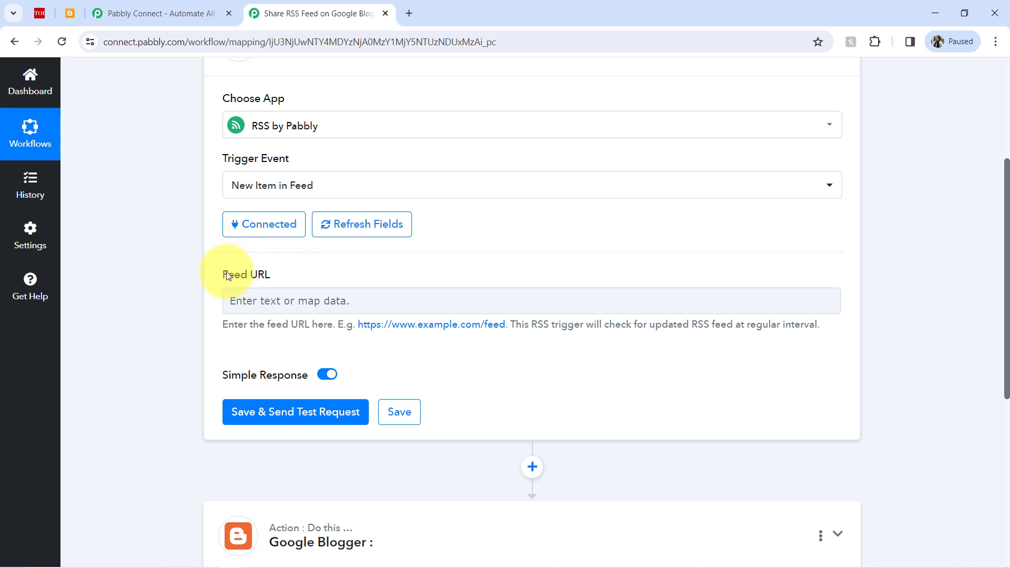
left_click_drag(230, 277, 298, 279)
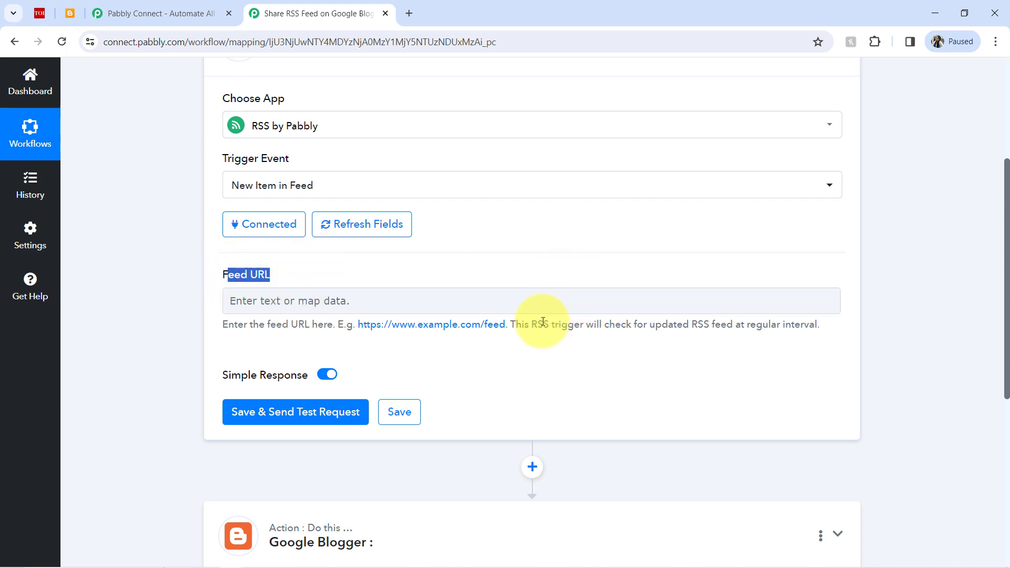
left_click_drag(542, 321, 682, 324)
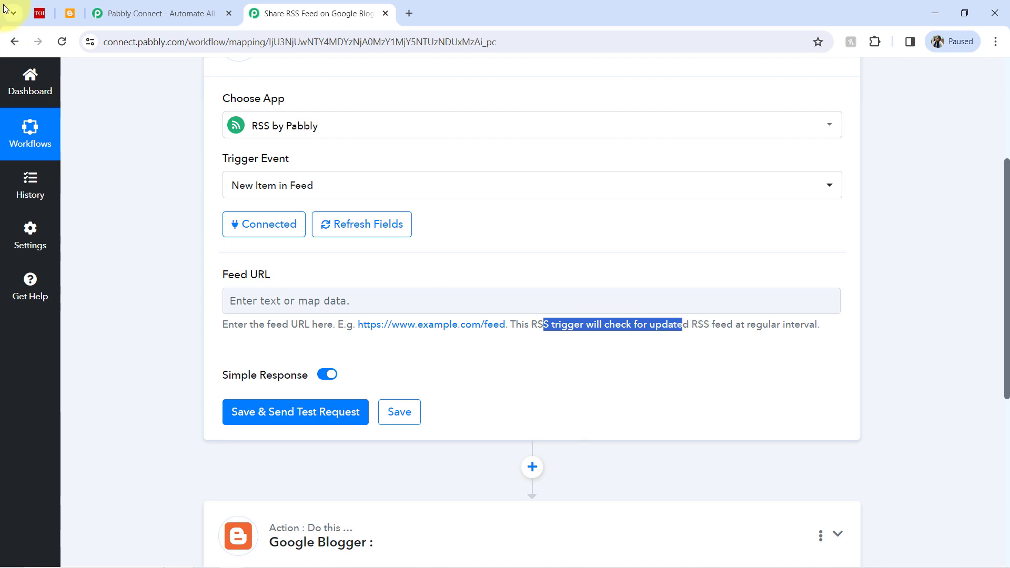
Copy the link address of the India feed from the Times of India RSS Main Feeds list.
left_click(38, 12)
left_click(118, 42)
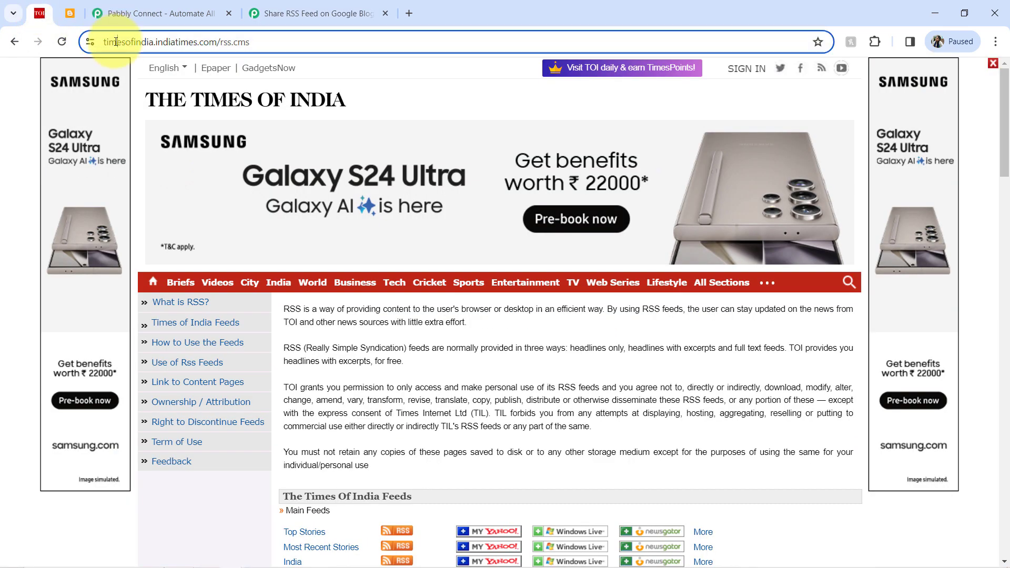
left_click_drag(152, 46, 198, 44)
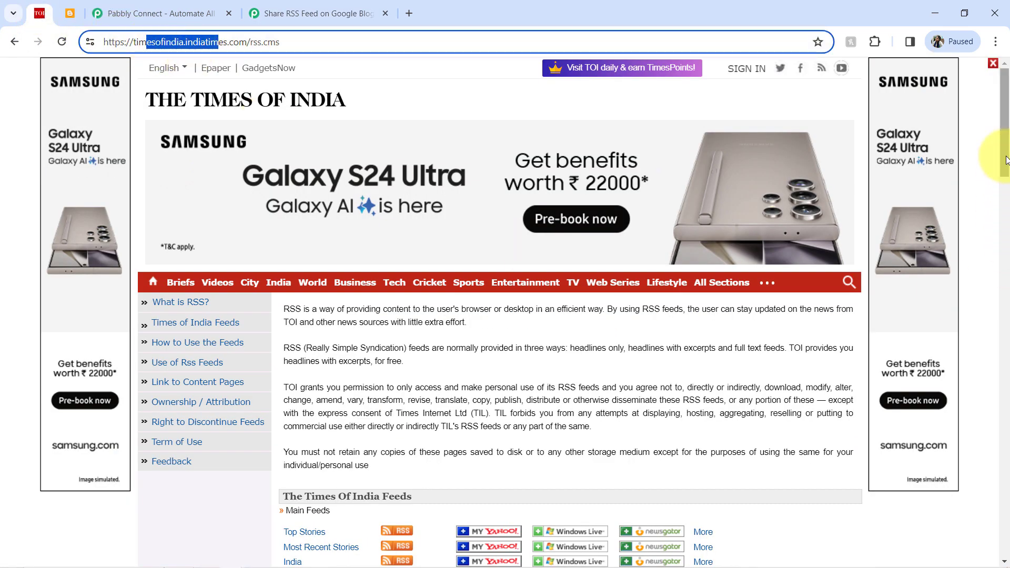
left_click_drag(1002, 157, 1007, 243)
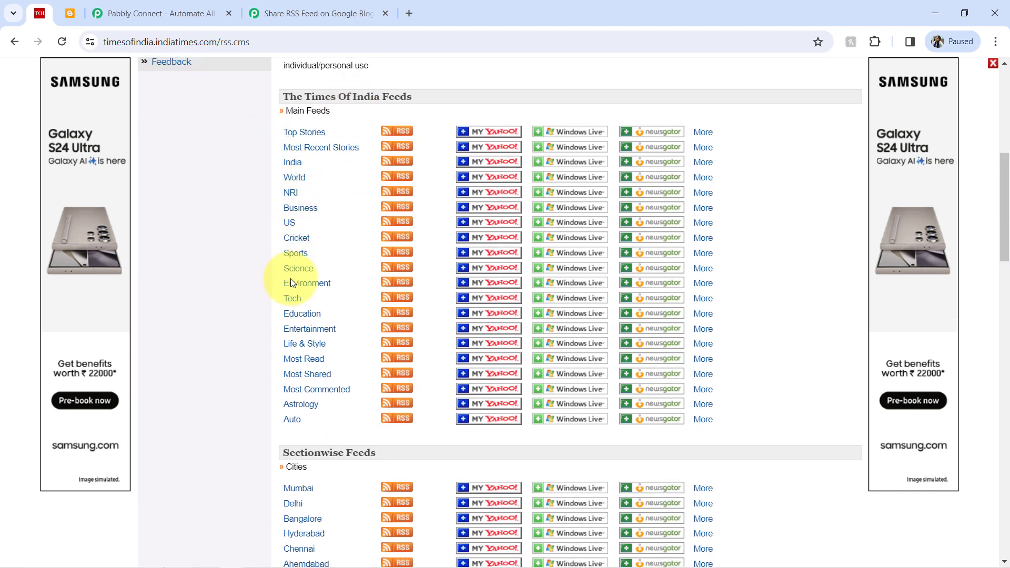
right_click(289, 166)
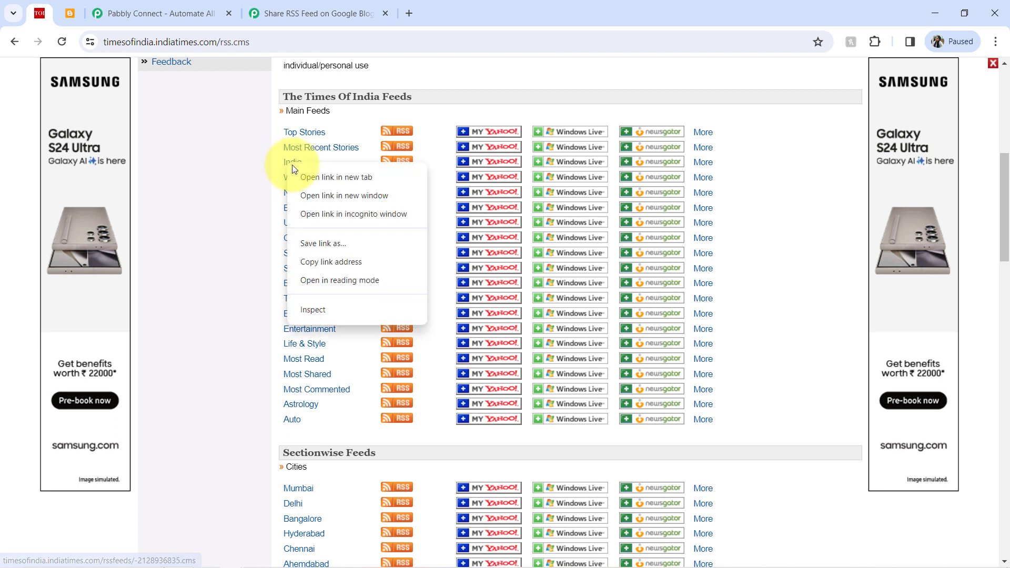
left_click(331, 264)
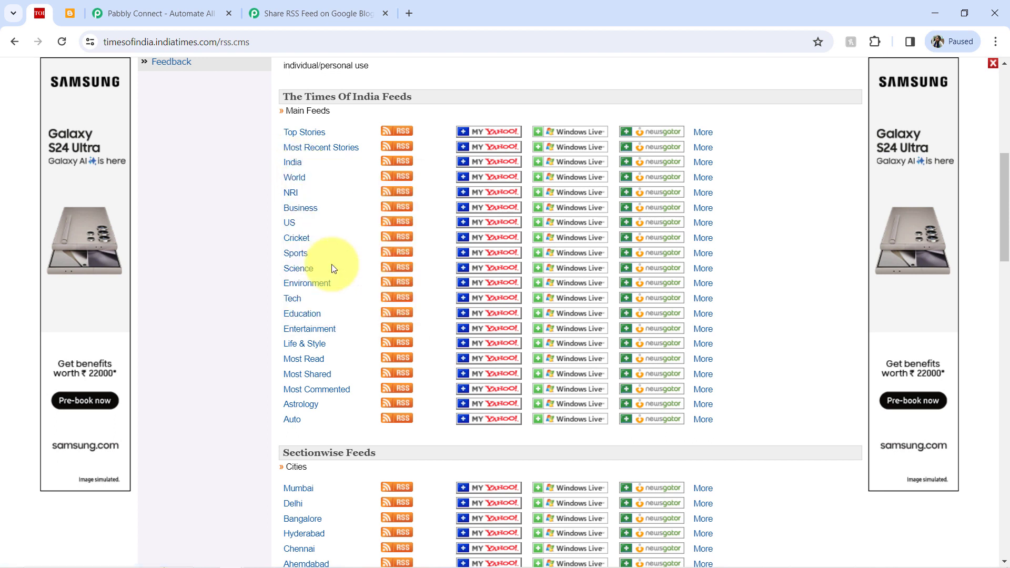
Paste the India feed URL into Feed URL and run Save & Send Test Request.
left_click(325, 5)
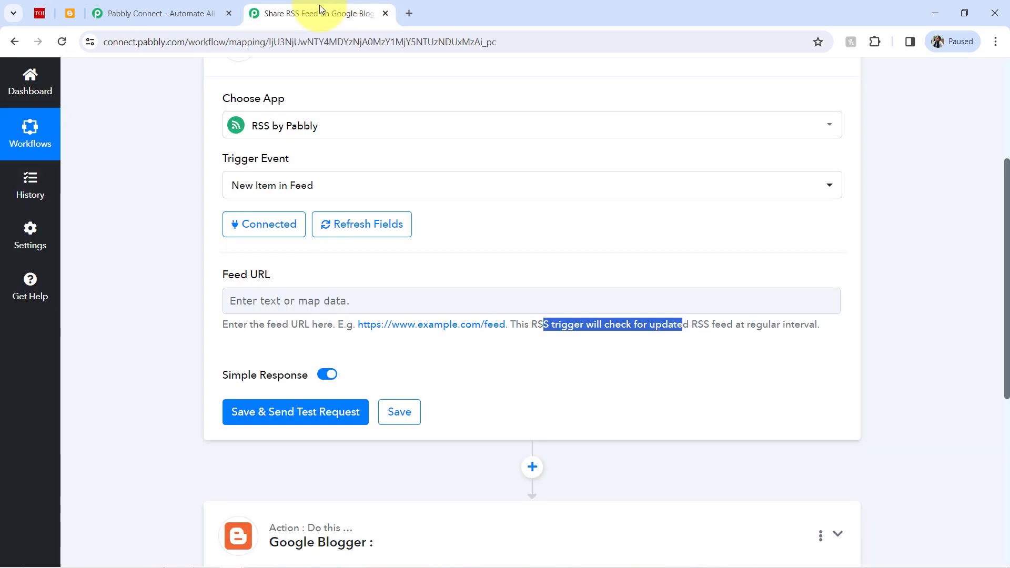
left_click(238, 298)
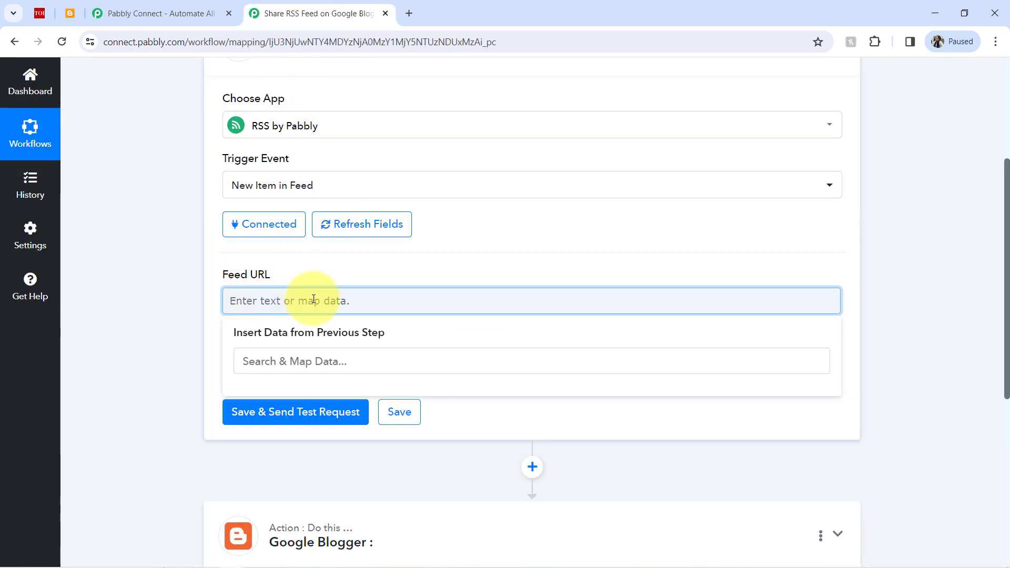
key("ctrl+v")
left_click(253, 418)
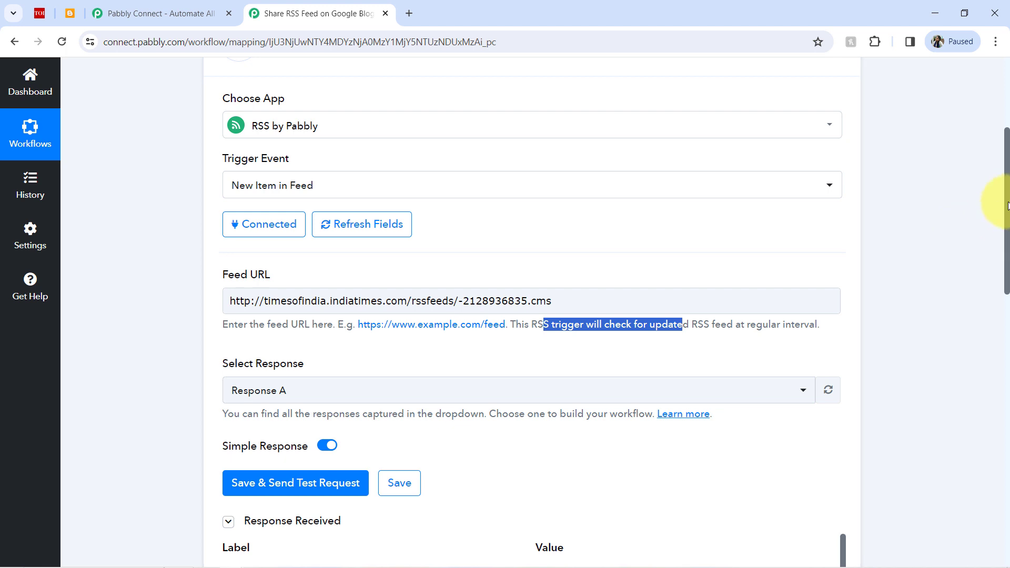
Inspect the test response's Title headline and Link value.
left_click_drag(1008, 210, 1008, 239)
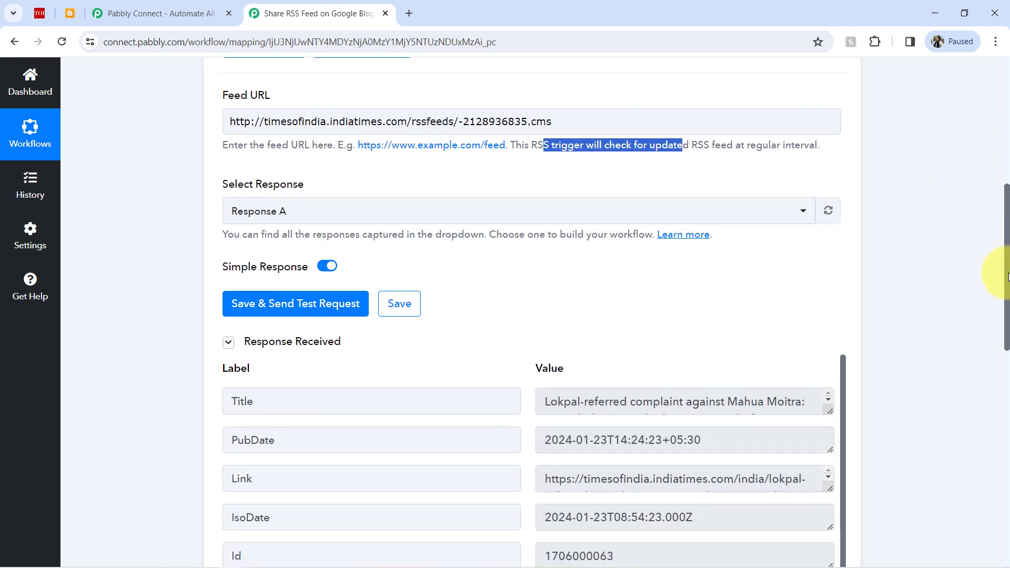
scroll(1007, 282, "down", 3)
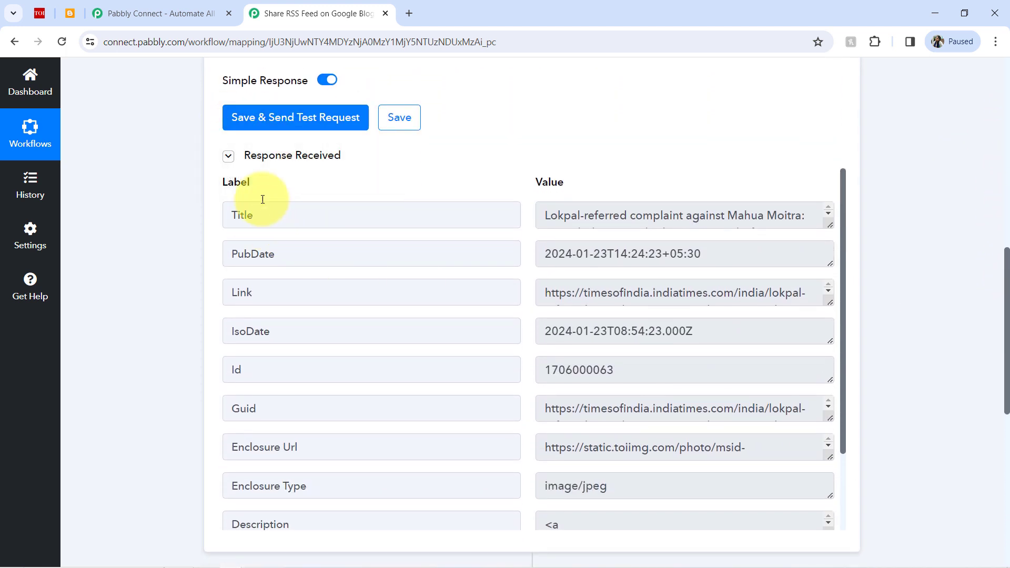
left_click(246, 160)
left_click(246, 158)
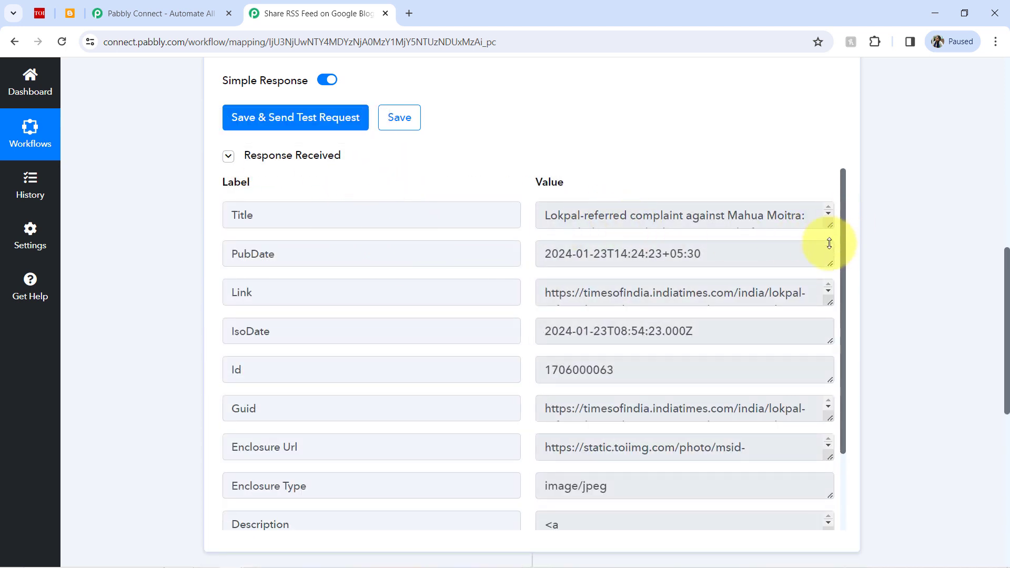
left_click_drag(828, 246, 828, 289)
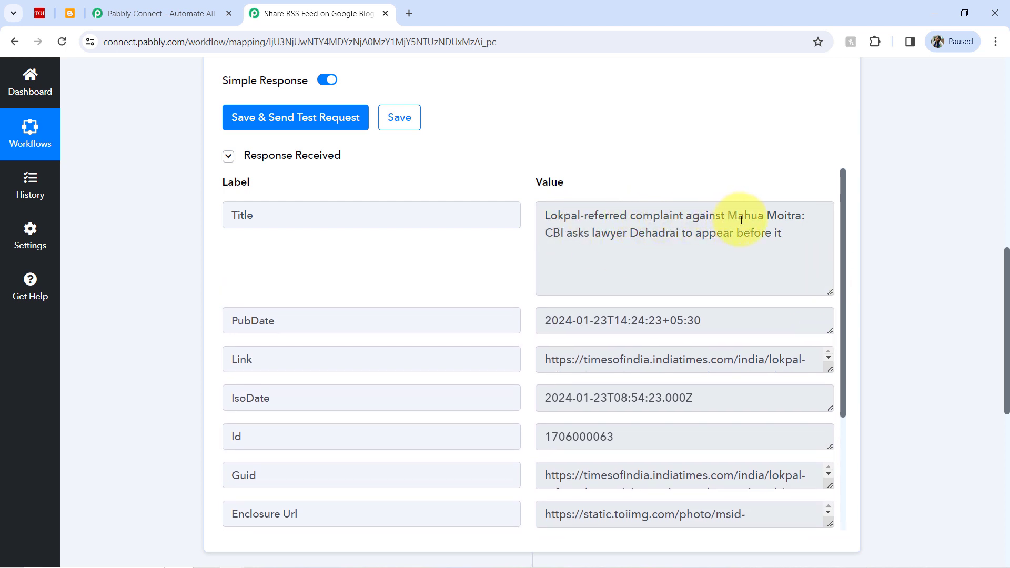
left_click_drag(558, 215, 707, 233)
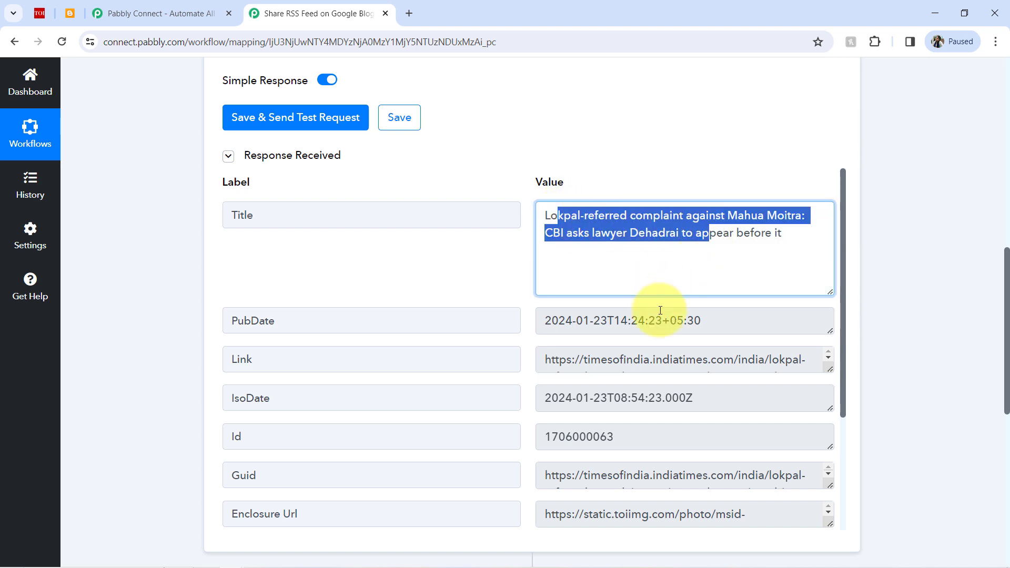
triple_click(598, 359)
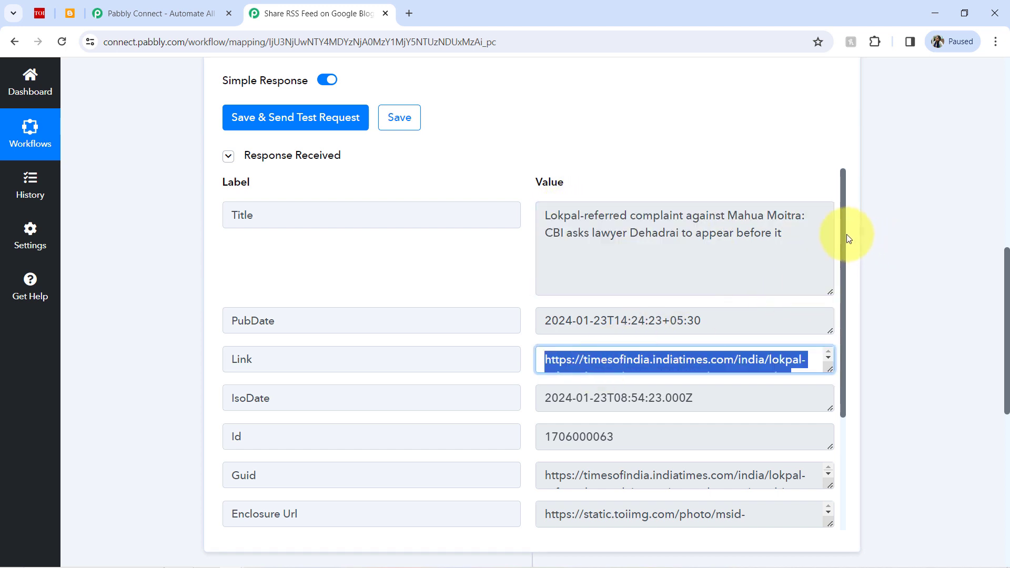
left_click_drag(844, 235, 844, 372)
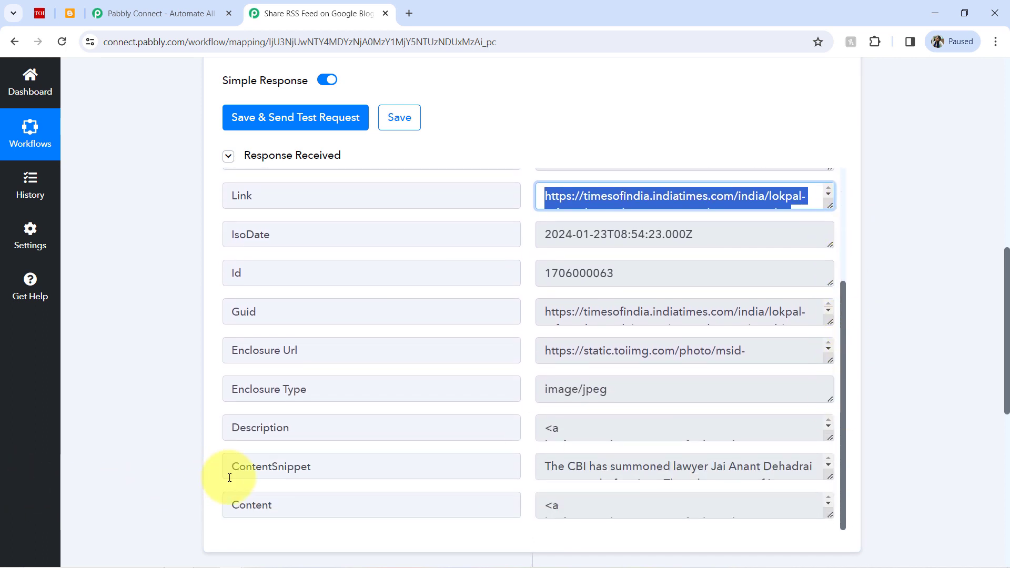
Enlarge and read through the response's ContentSnippet text.
left_click_drag(229, 477, 333, 476)
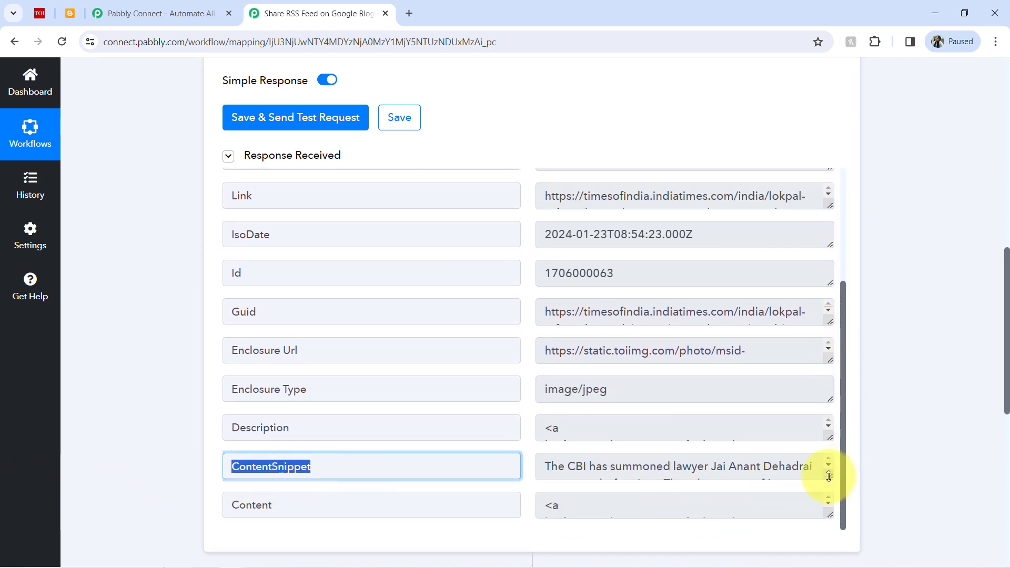
left_click_drag(829, 476, 829, 525)
left_click_drag(1006, 331, 999, 417)
left_click(829, 230)
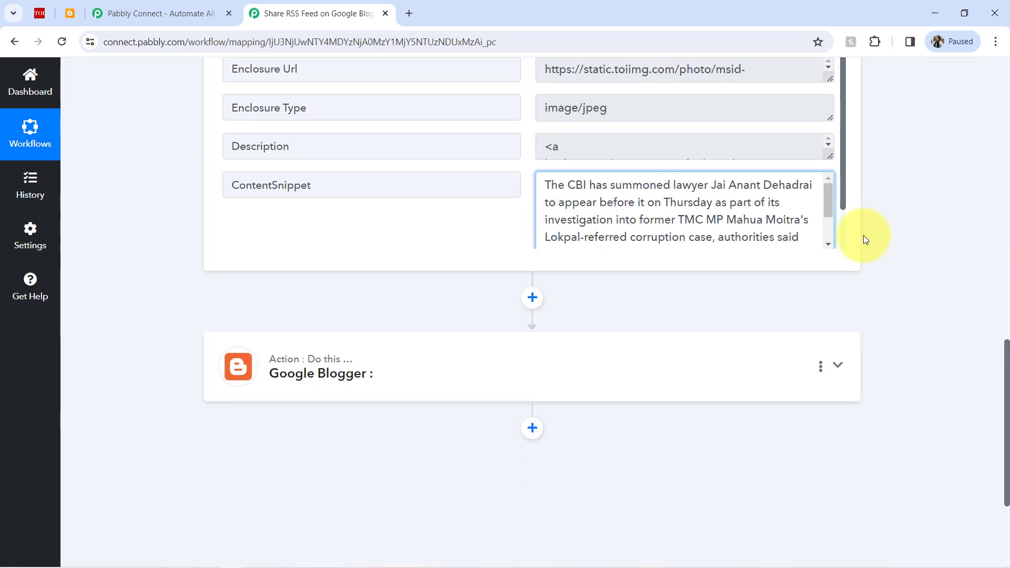
scroll(827, 216, "down", 2)
scroll(828, 220, "up", 2)
double_click(654, 203)
key("ctrl+a")
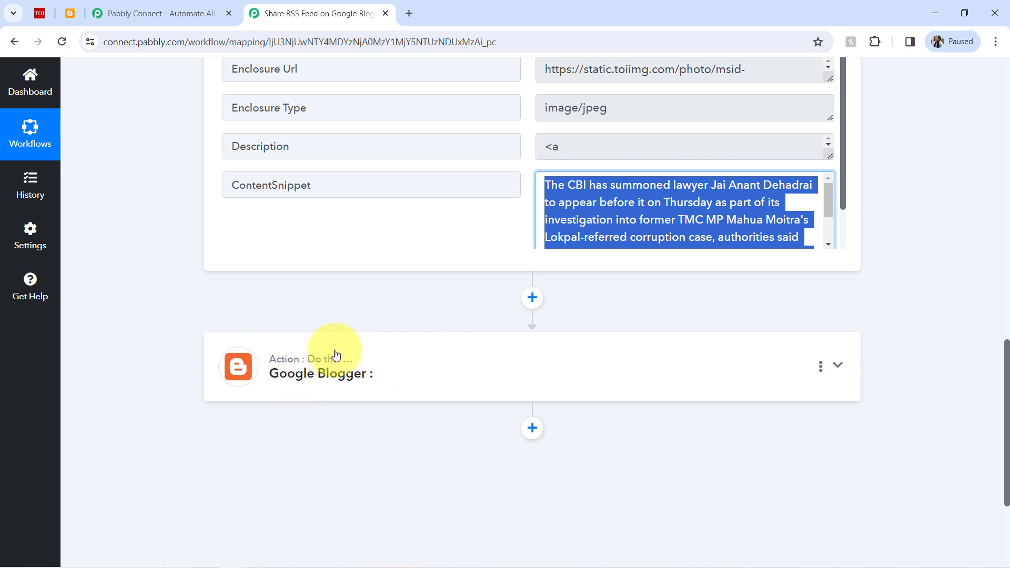
double_click(647, 220)
key("ctrl+a")
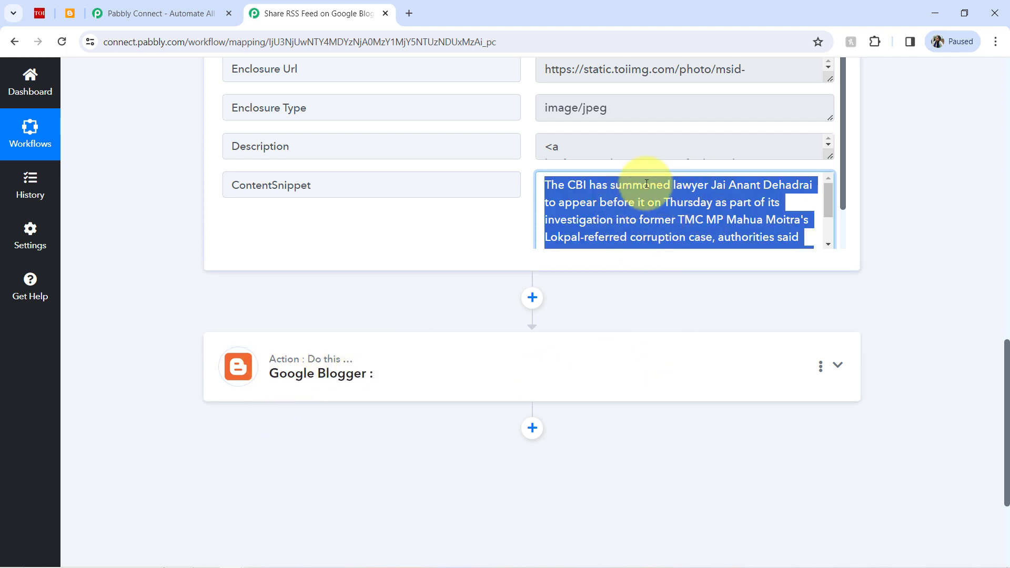
left_click(589, 218)
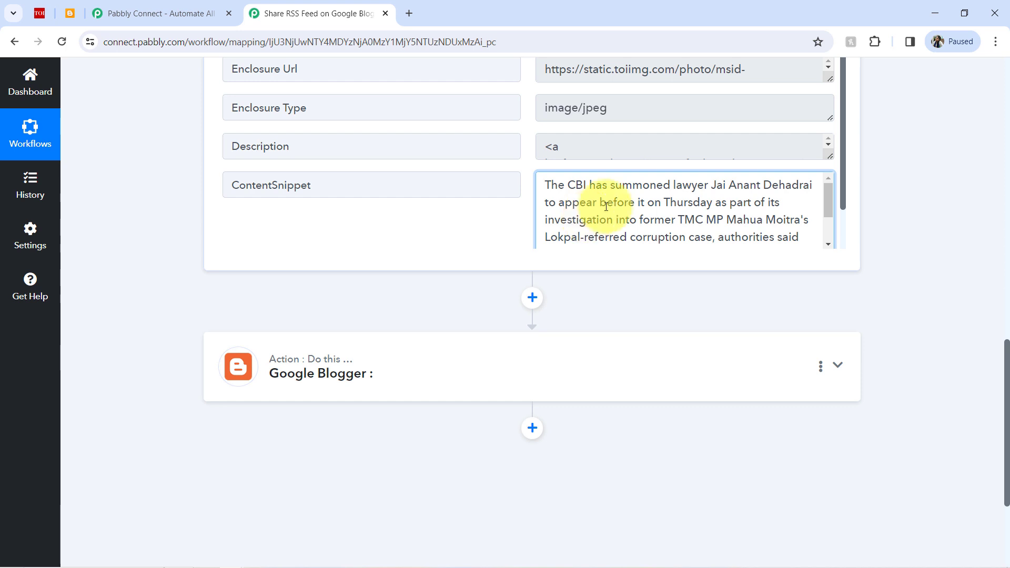
key("ctrl+a")
left_click(599, 214)
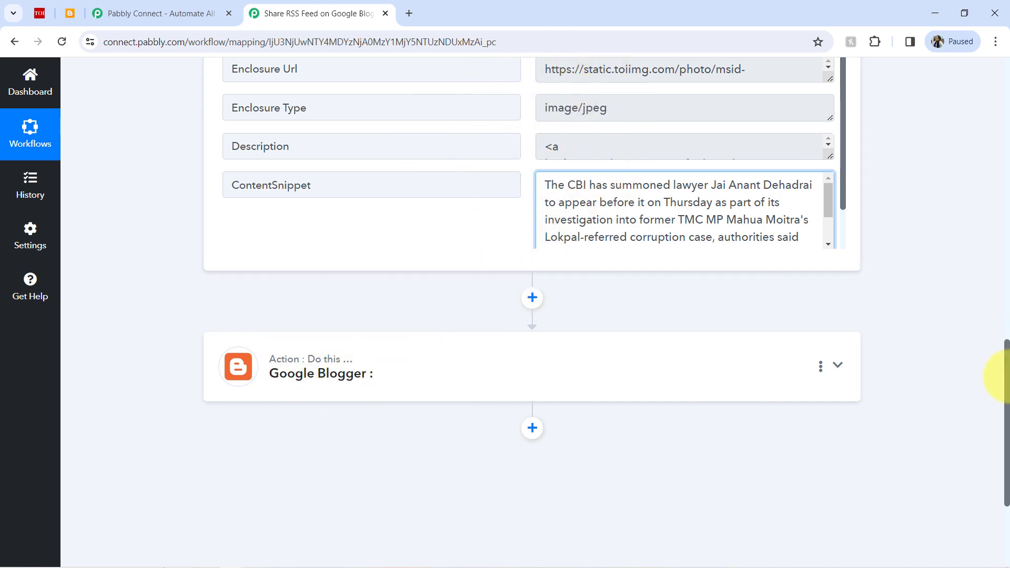
left_click_drag(1008, 387, 994, 105)
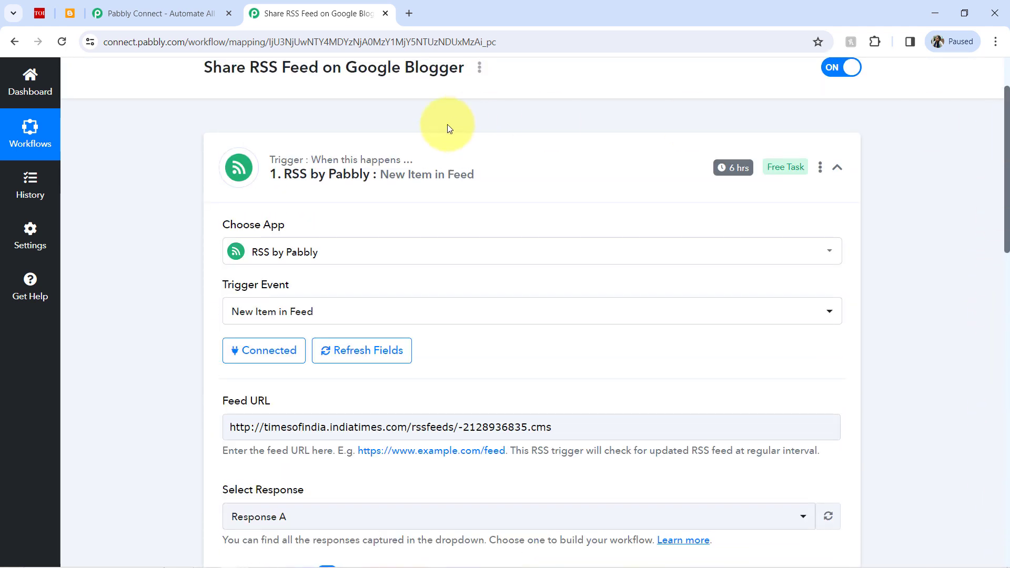
Collapse the RSS trigger card, showing its 6 hrs check interval, and scroll to the Google Blogger card.
left_click(277, 174)
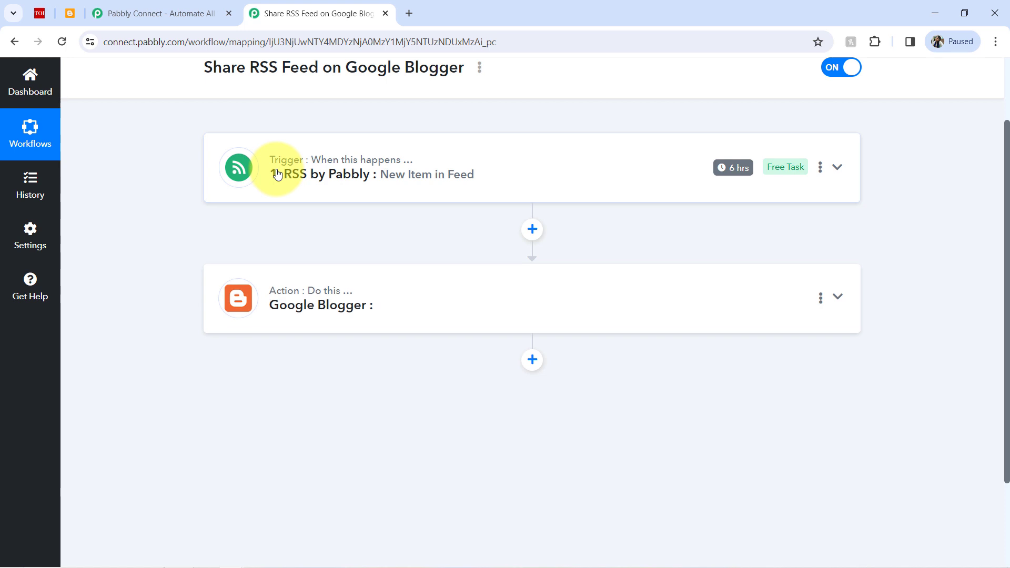
left_click(278, 174)
scroll(241, 226, "up", 2)
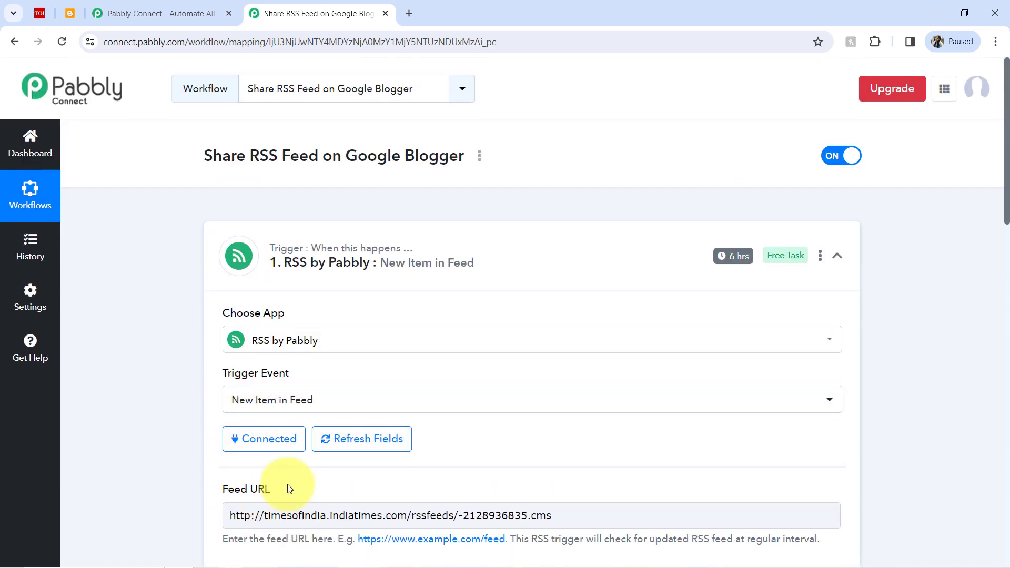
left_click(294, 264)
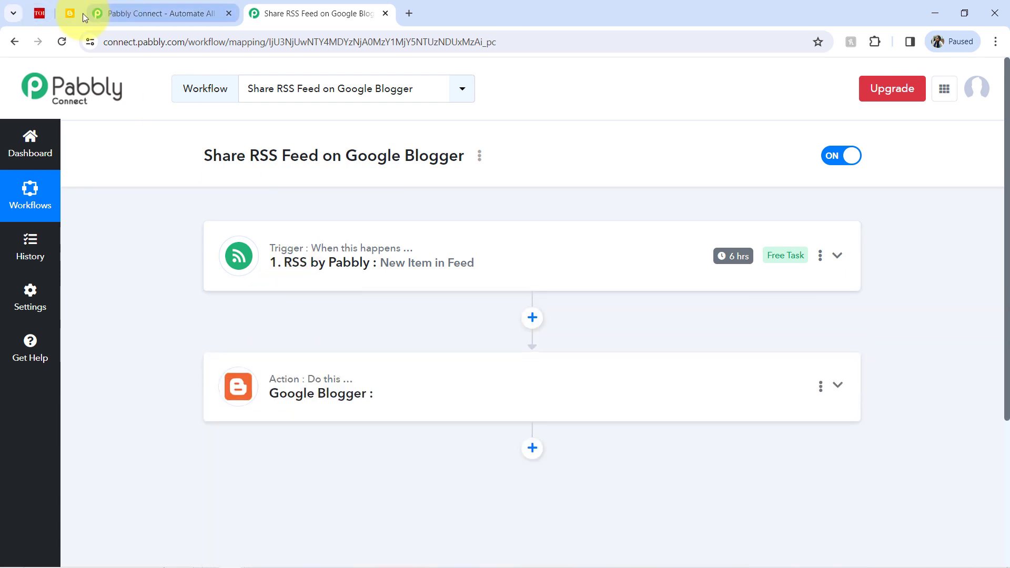
left_click(42, 17)
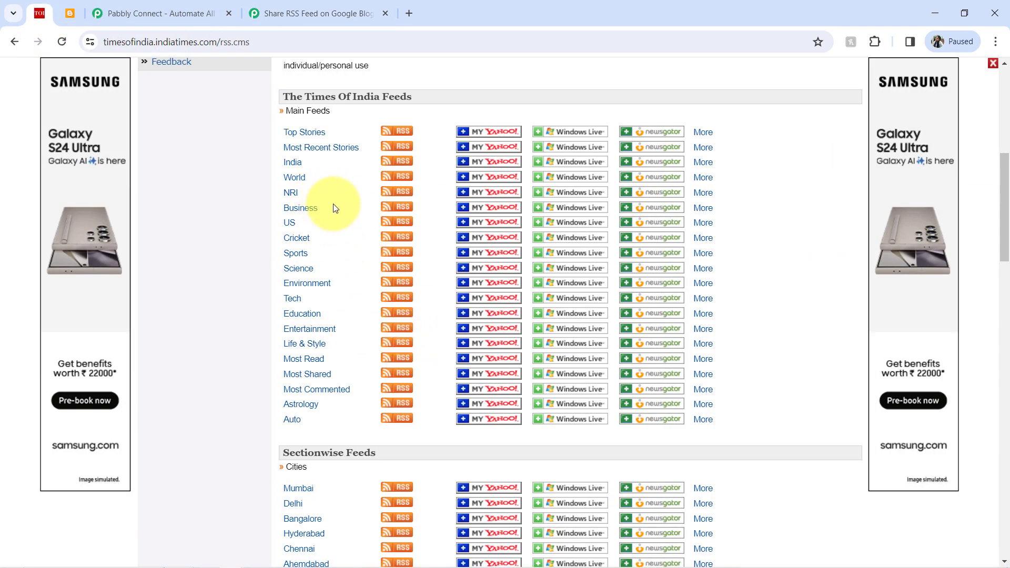
left_click(265, 12)
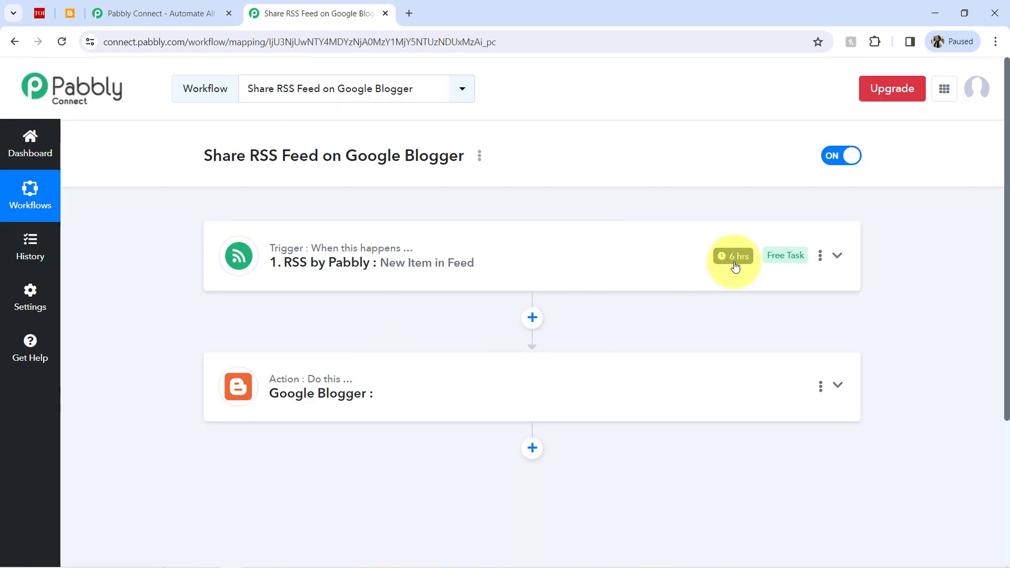
mouse_move(734, 257)
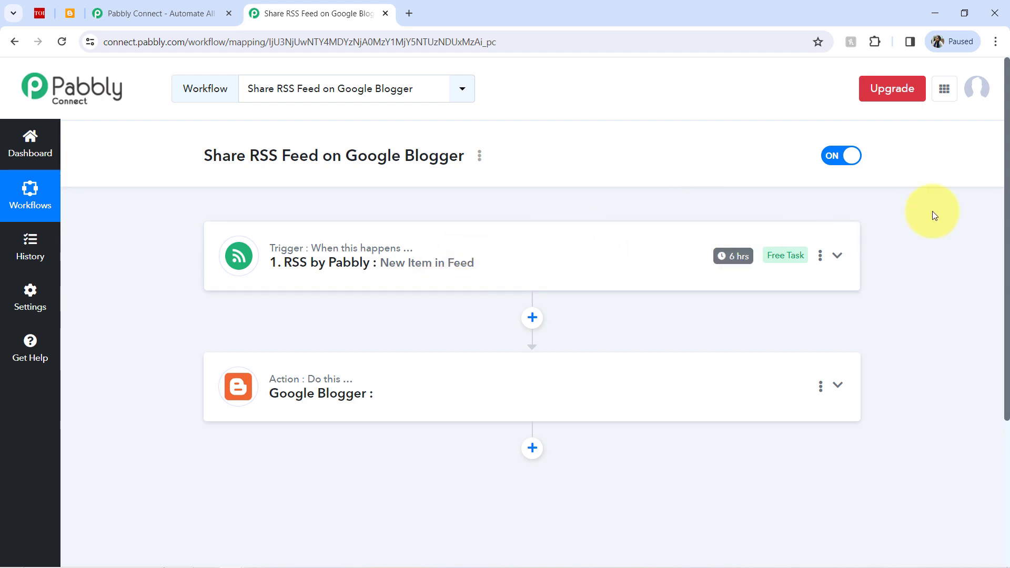
left_click_drag(1004, 184, 1002, 300)
Set the Google Blogger action event to Create a Post.
left_click(388, 239)
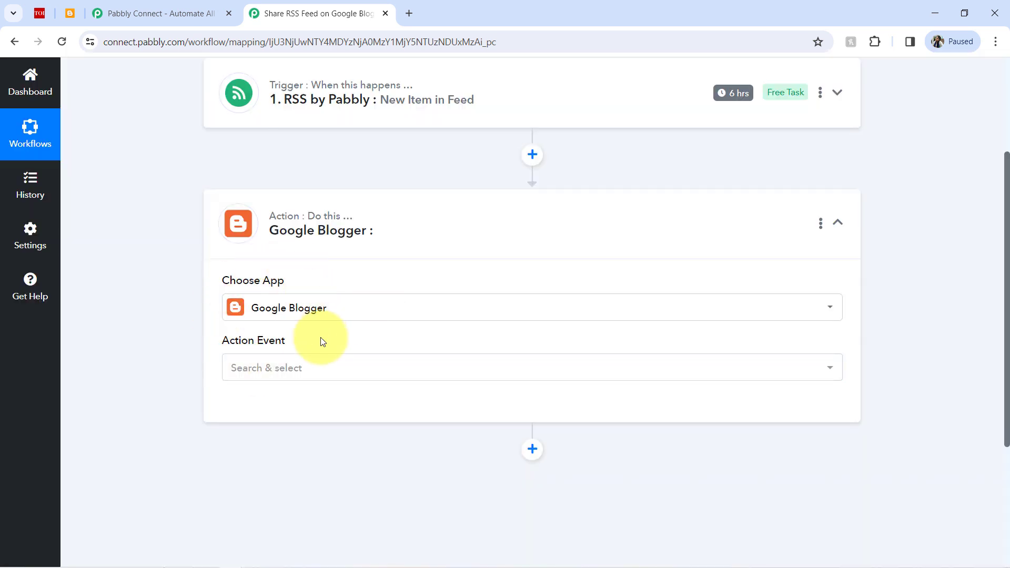
left_click(277, 370)
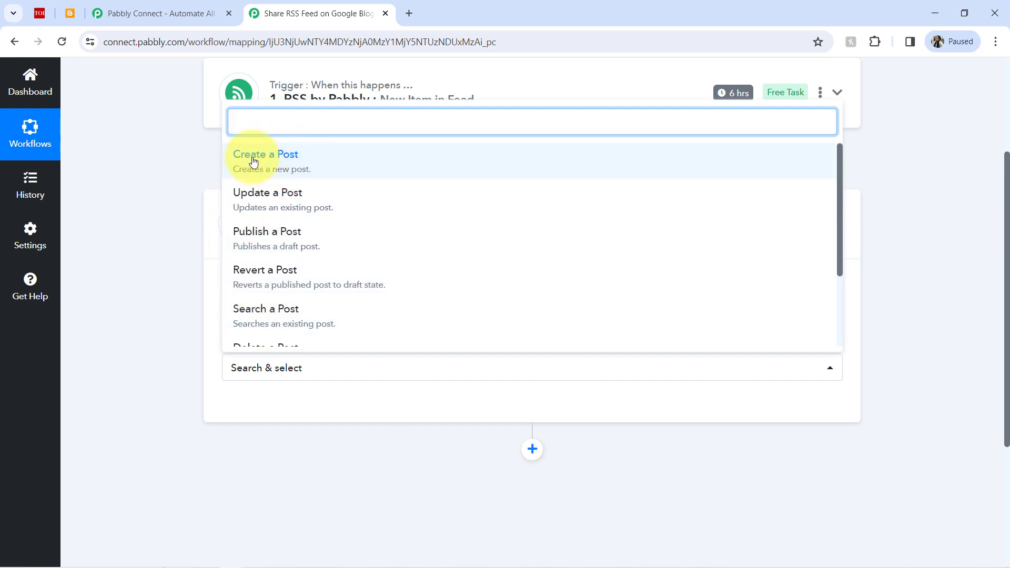
left_click(296, 161)
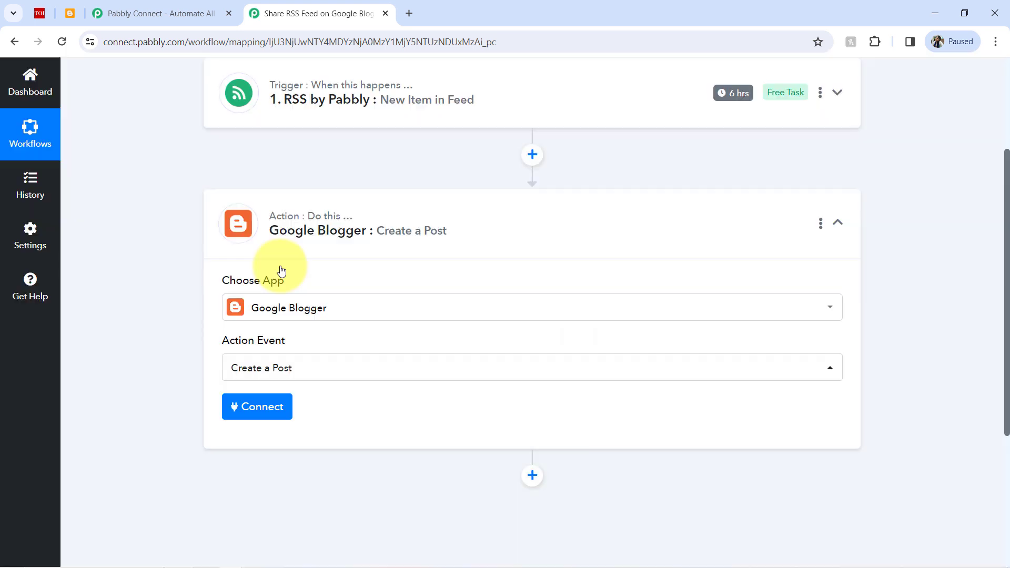
Connect the action through the existing Google Blogger #2 connection and save it.
left_click(271, 414)
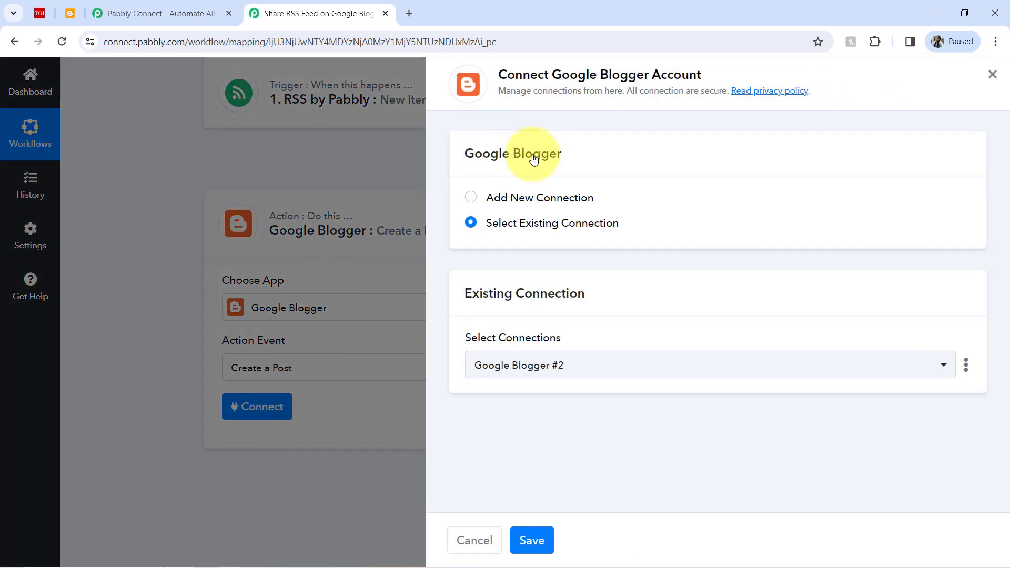
left_click(551, 198)
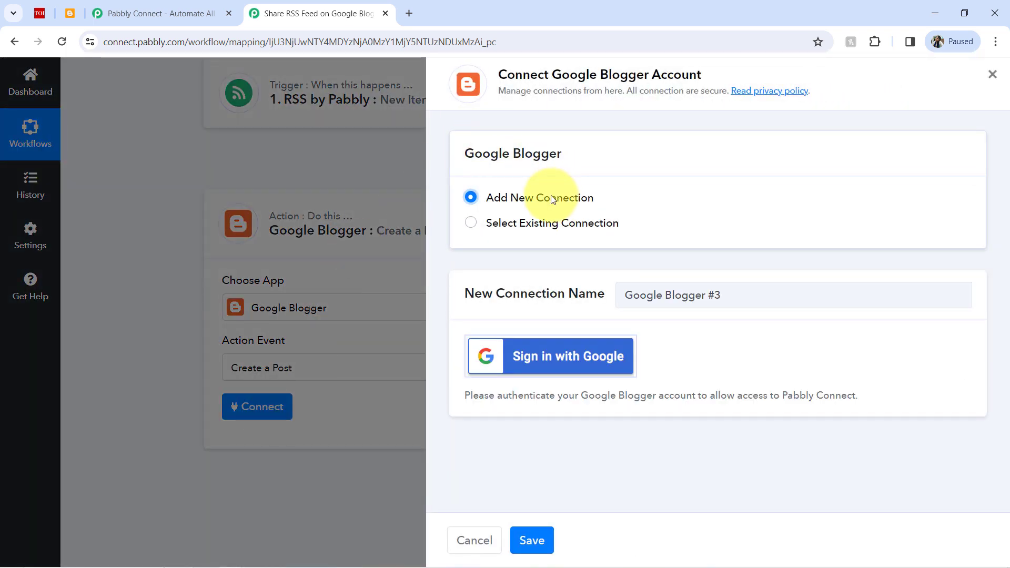
left_click(563, 357)
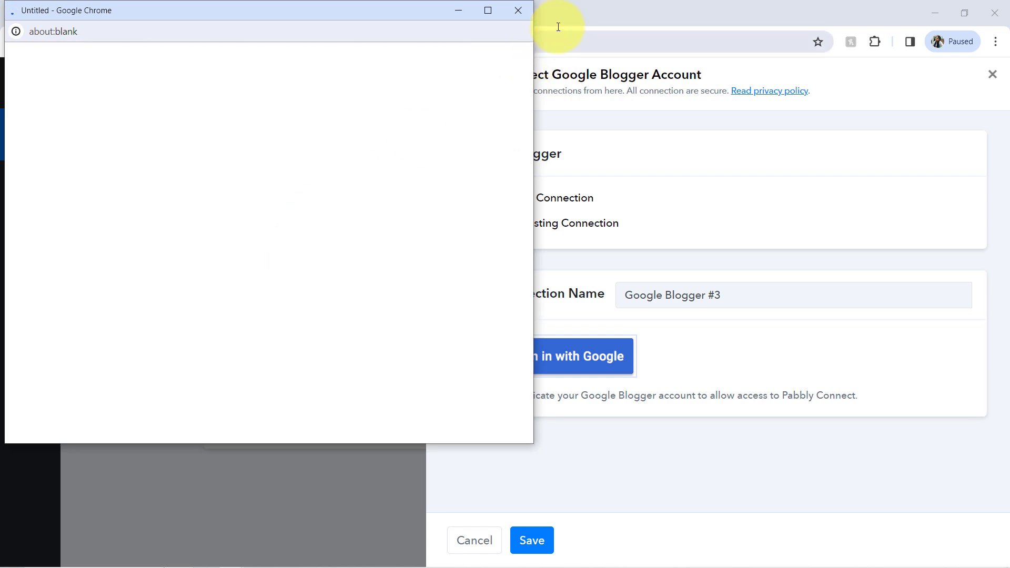
left_click(504, 16)
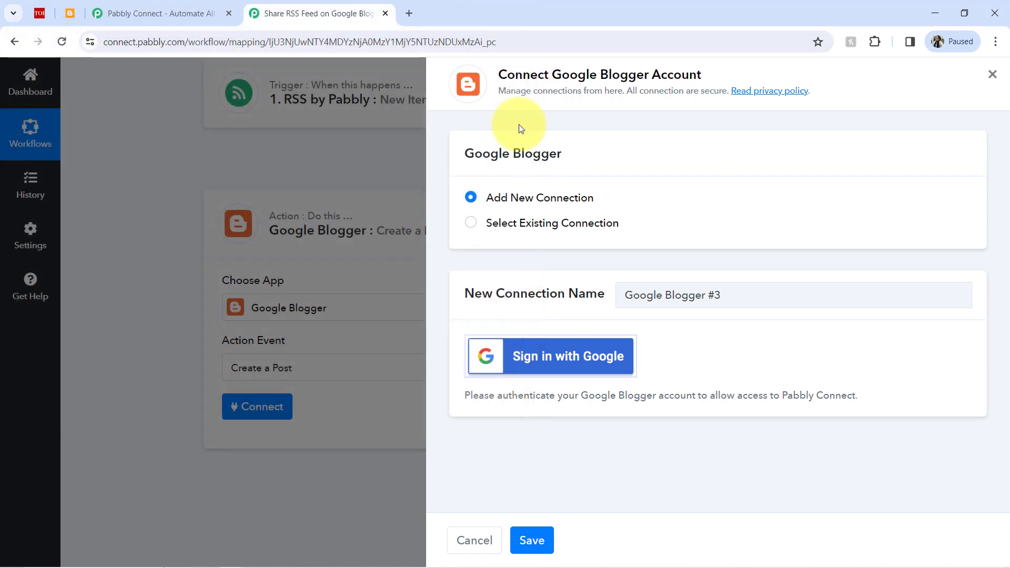
left_click(539, 226)
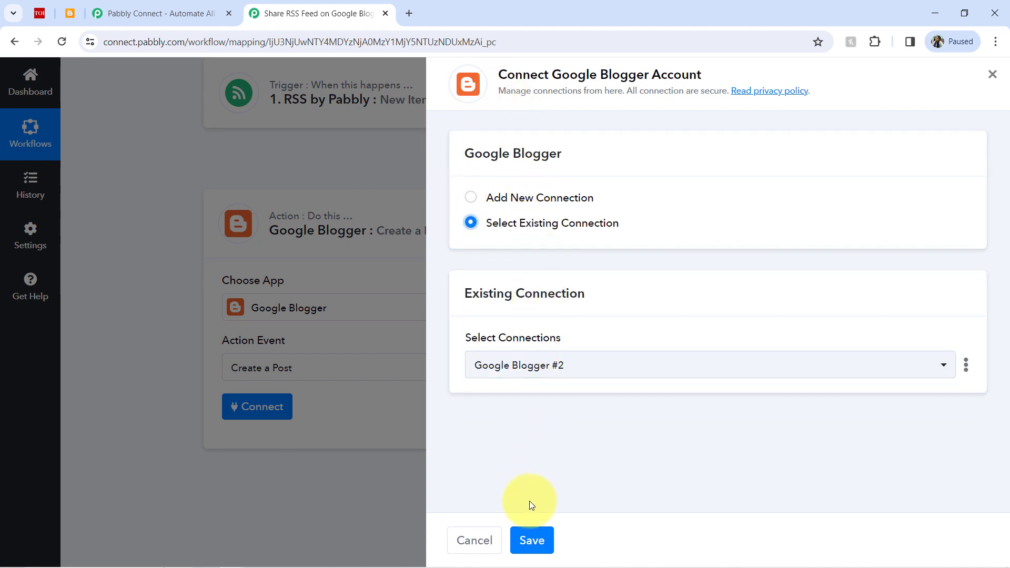
left_click(532, 541)
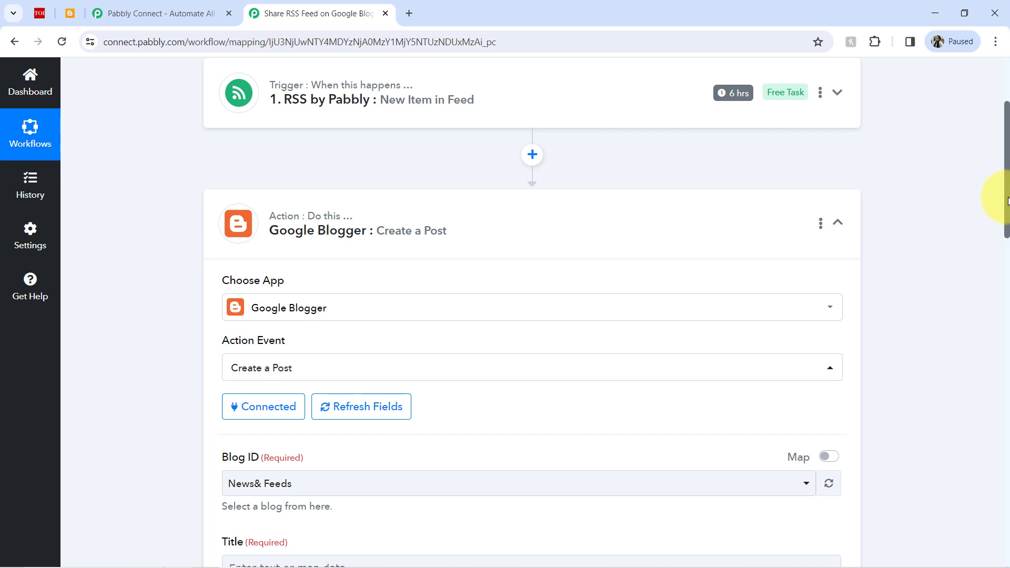
Keep News& Feeds as the target Blog ID after checking that blog in Blogger.
left_click_drag(1007, 200, 1007, 279)
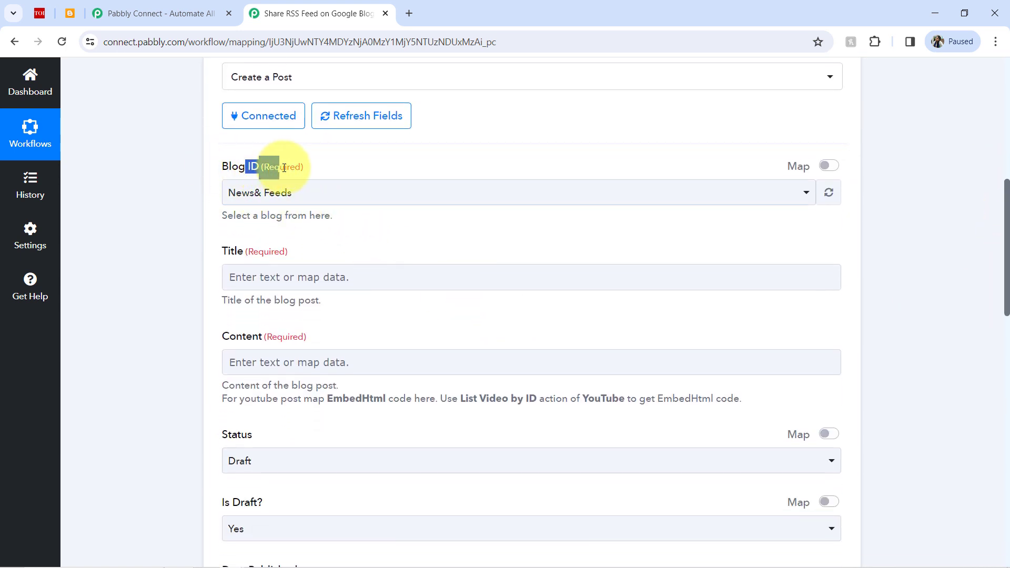
left_click(255, 194)
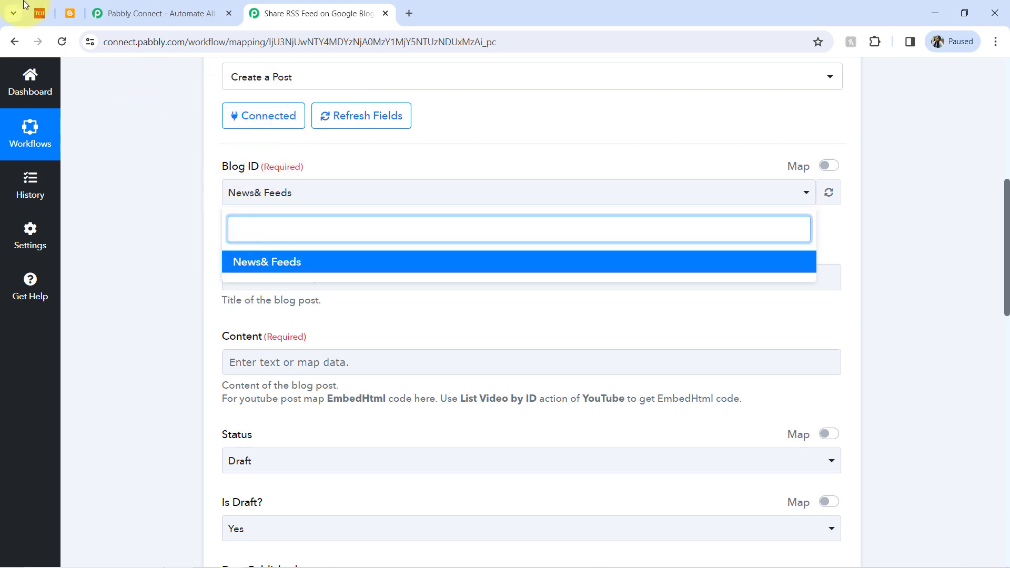
left_click(69, 13)
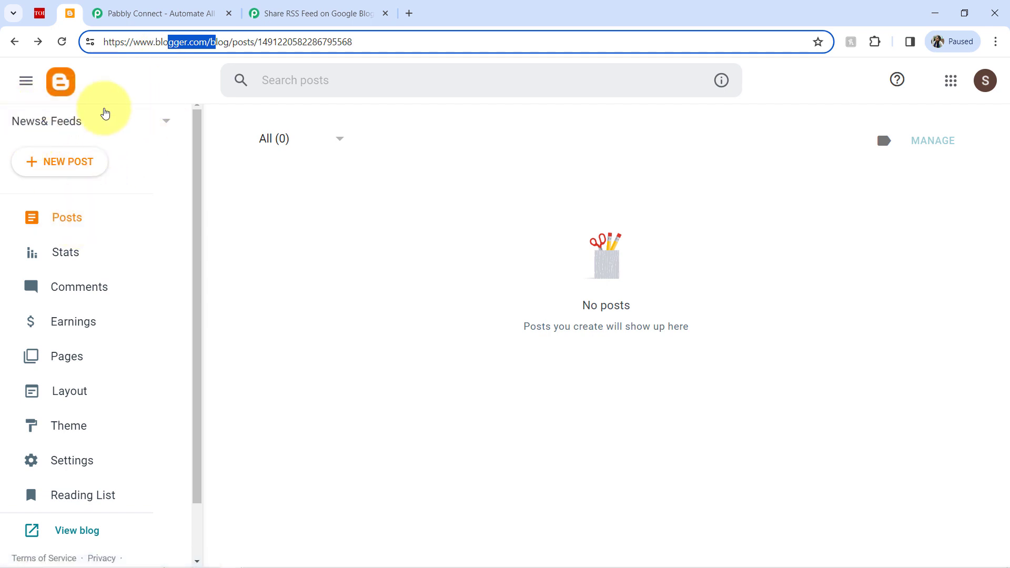
left_click(290, 12)
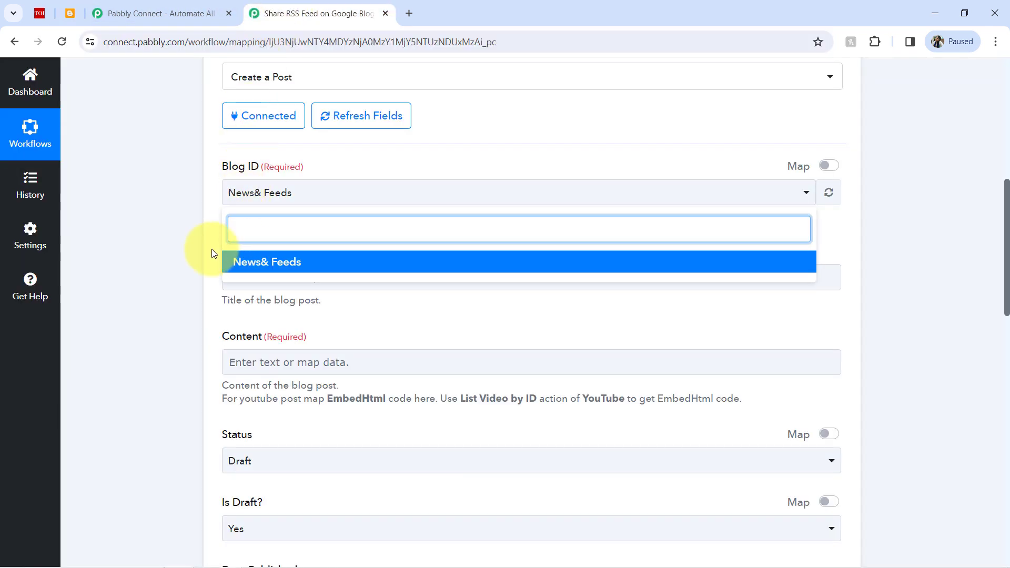
left_click(213, 213)
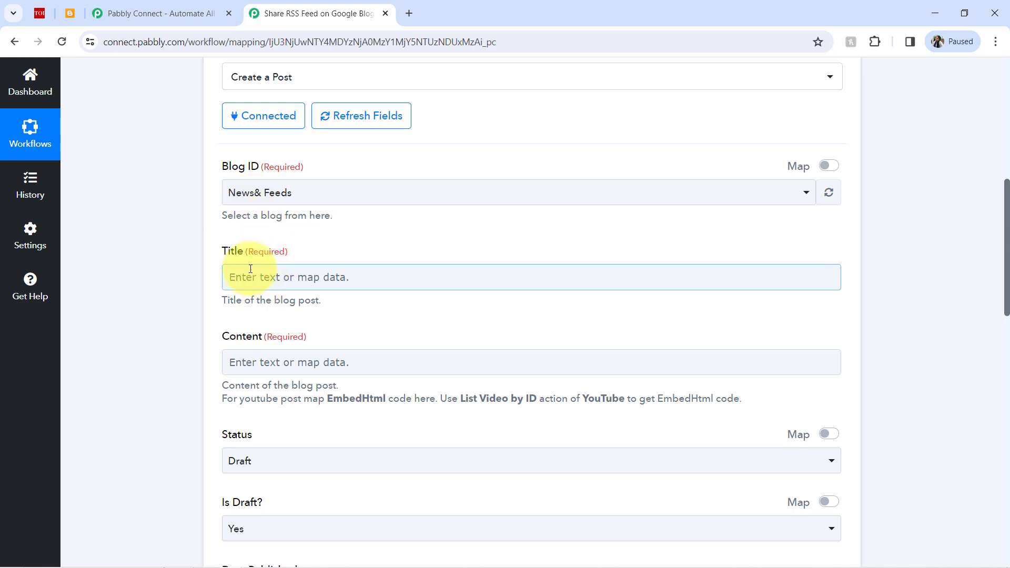
Review the sample headline in the RSS trigger's feed item Title.
left_click_drag(223, 252, 253, 253)
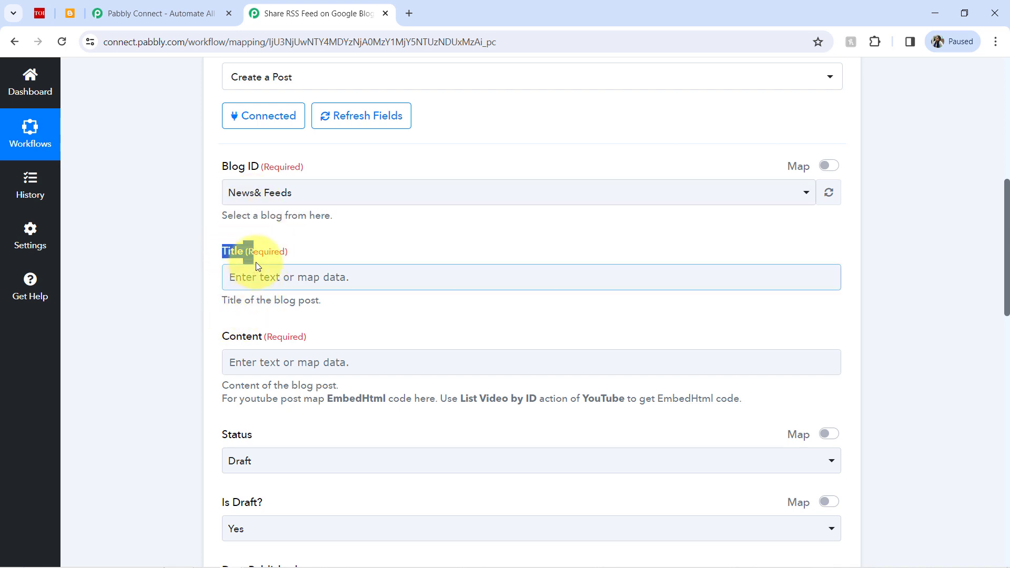
left_click_drag(301, 335, 295, 335)
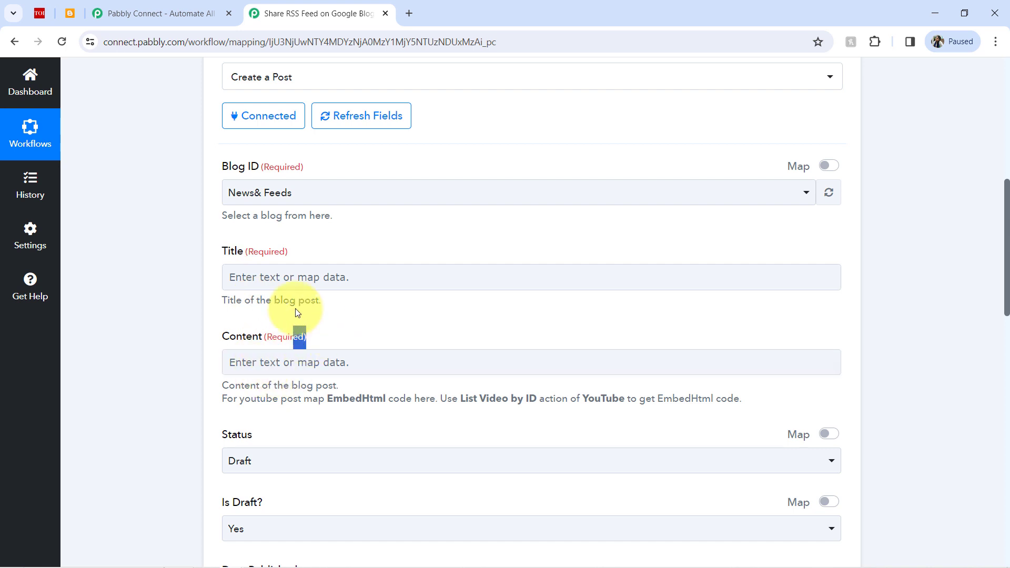
left_click_drag(270, 252, 598, 232)
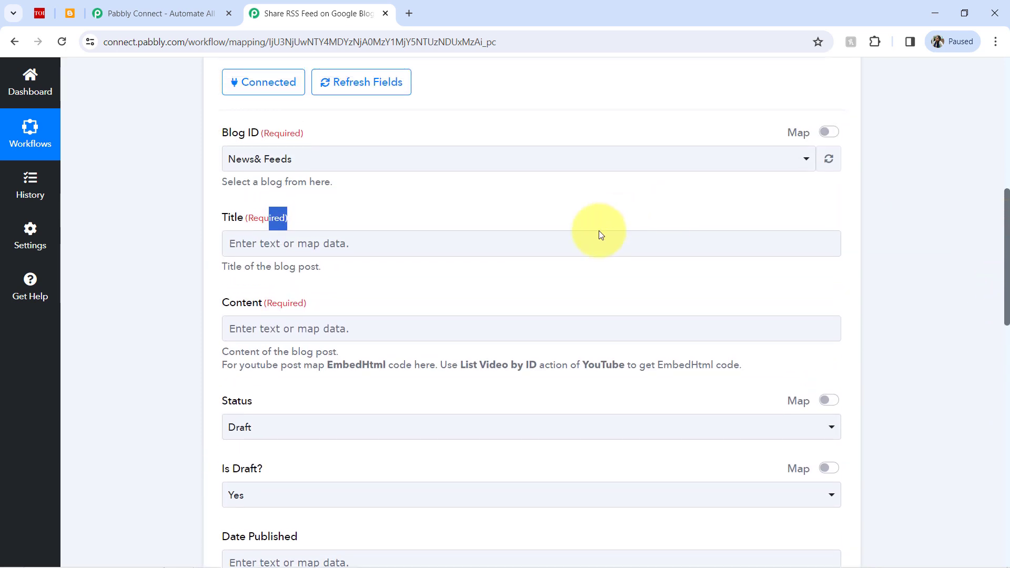
left_click(279, 242)
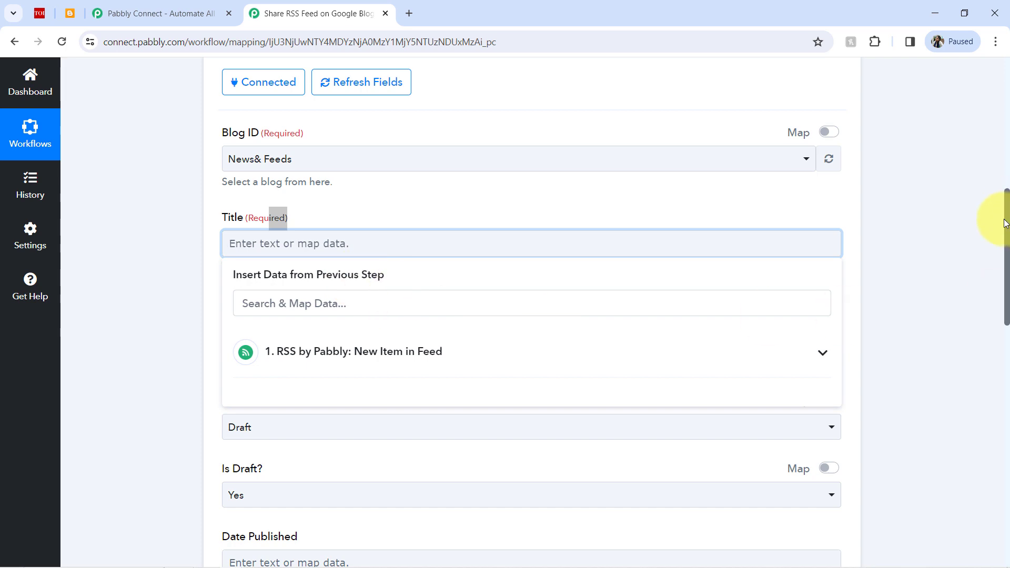
left_click_drag(1005, 239, 478, 116)
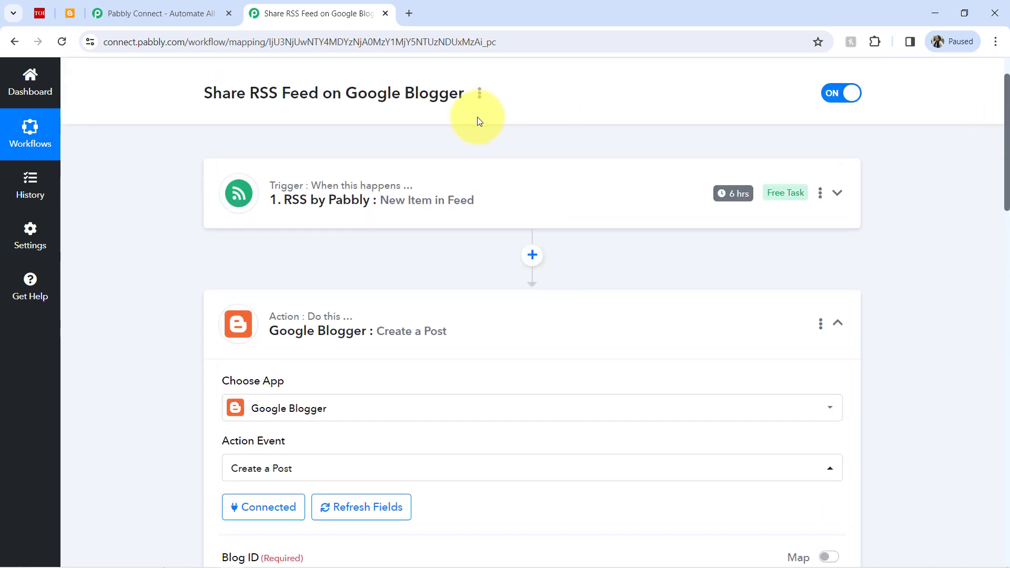
left_click(341, 196)
scroll(338, 216, "up", 1)
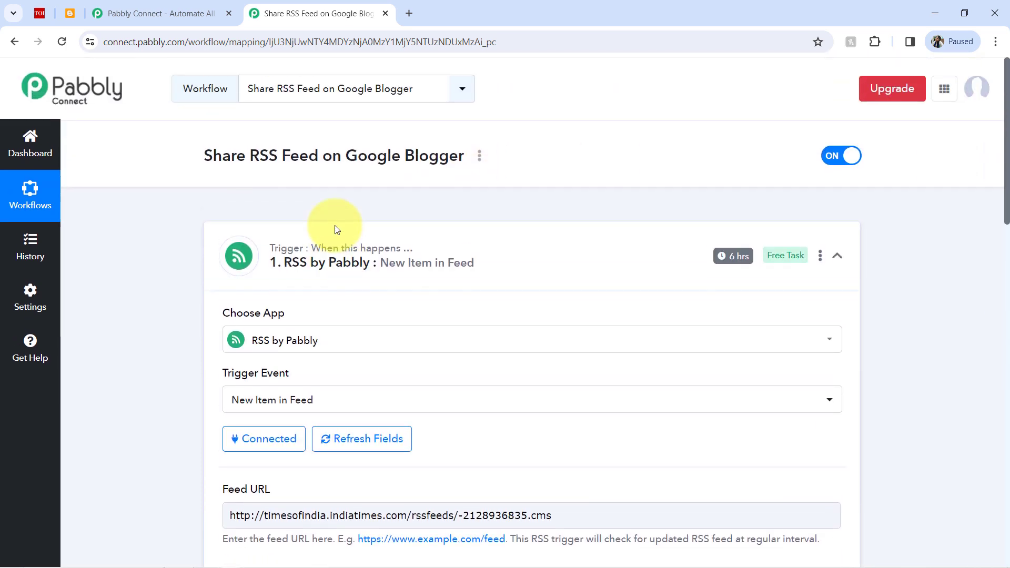
left_click_drag(992, 180, 990, 384)
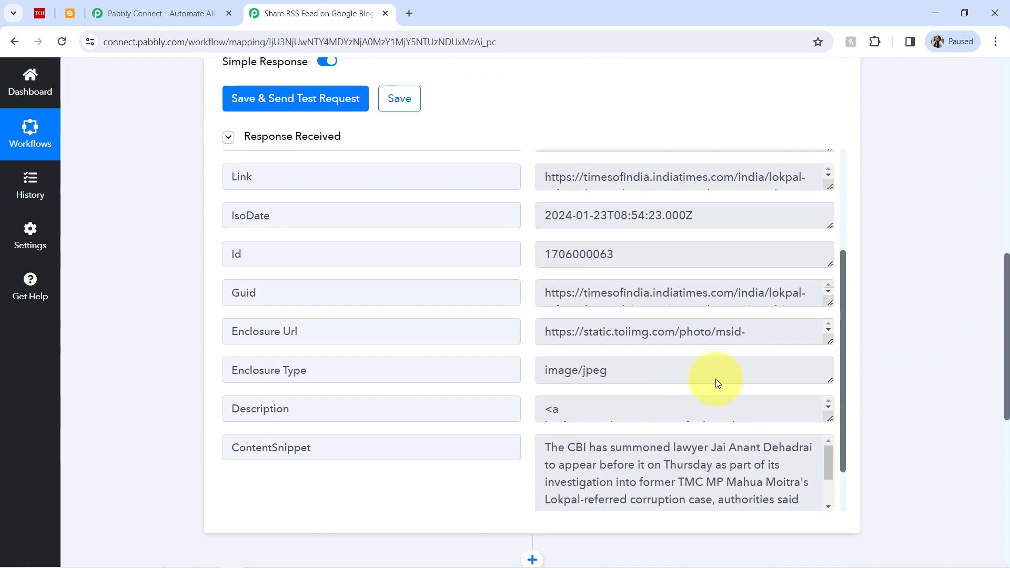
scroll(841, 286, "up", 3)
left_click(645, 200)
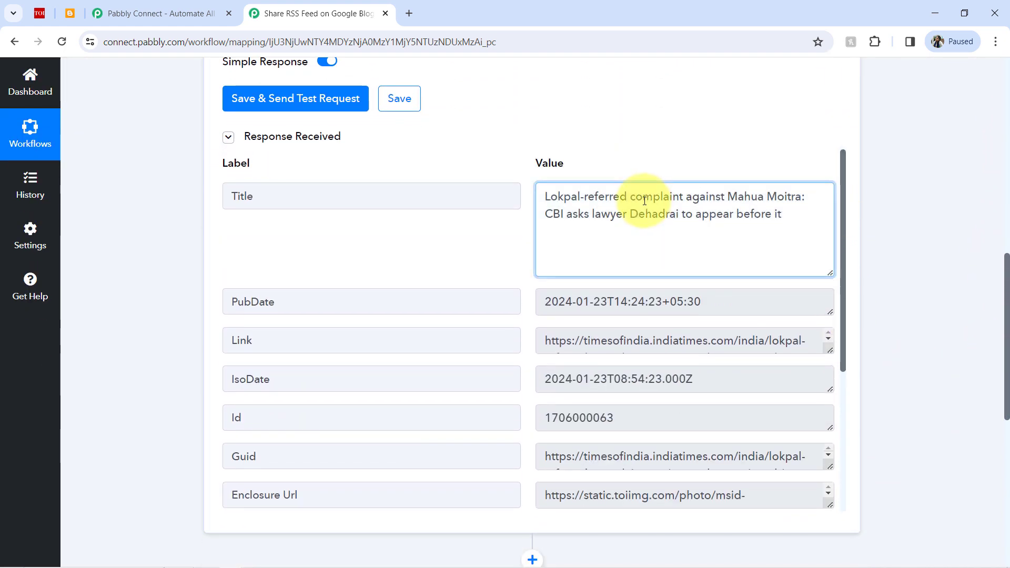
triple_click(644, 201)
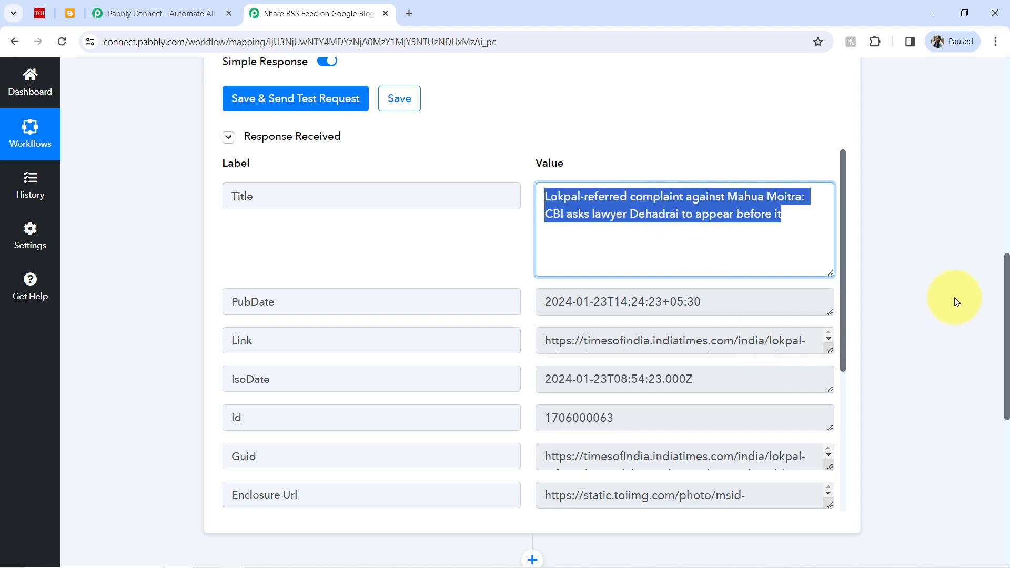
left_click_drag(1007, 284, 782, 428)
Map the RSS by Pabbly feed item's 1. Title into the Blogger post Title.
left_click(274, 206)
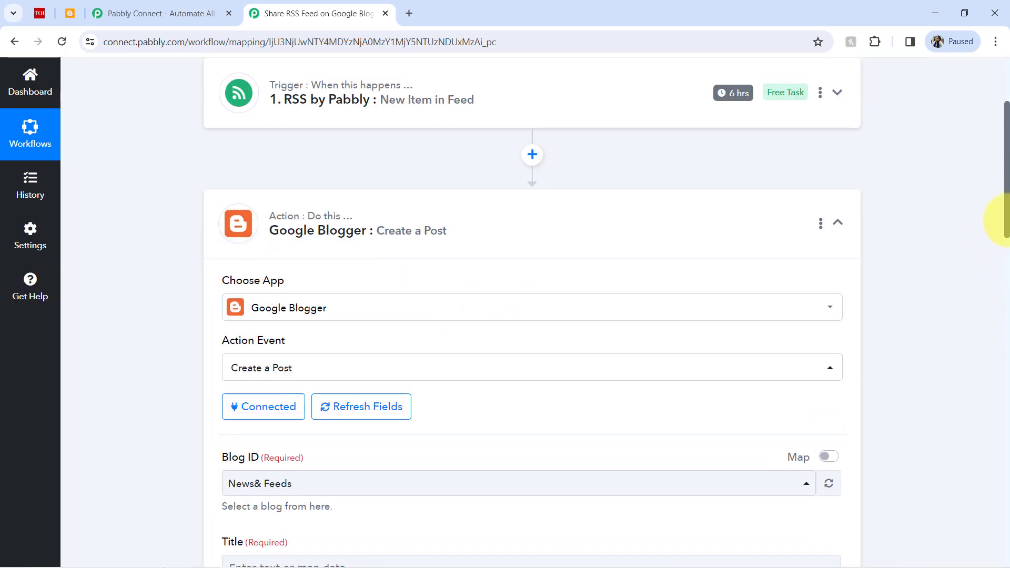
left_click_drag(1006, 220, 1006, 326)
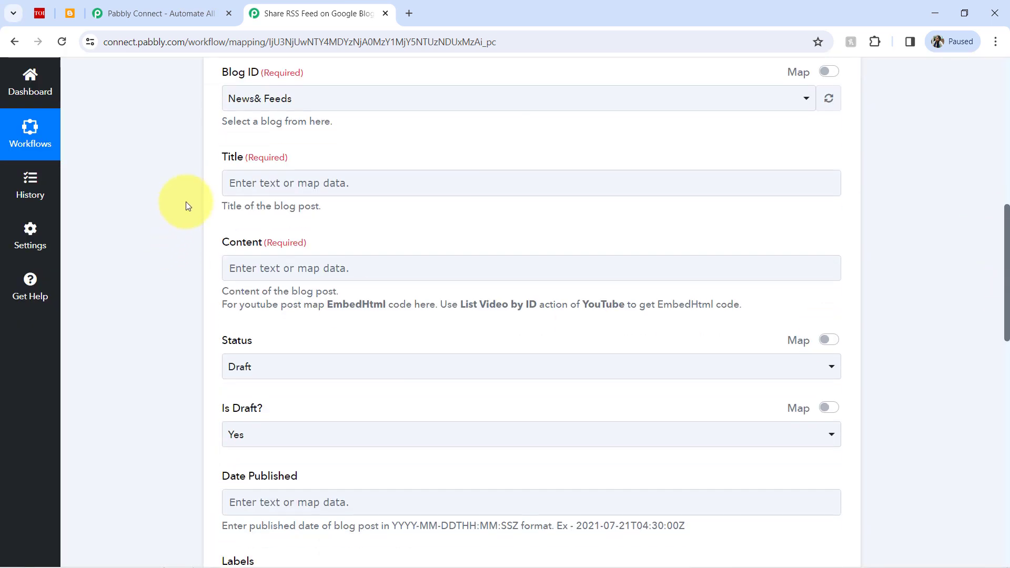
left_click(264, 184)
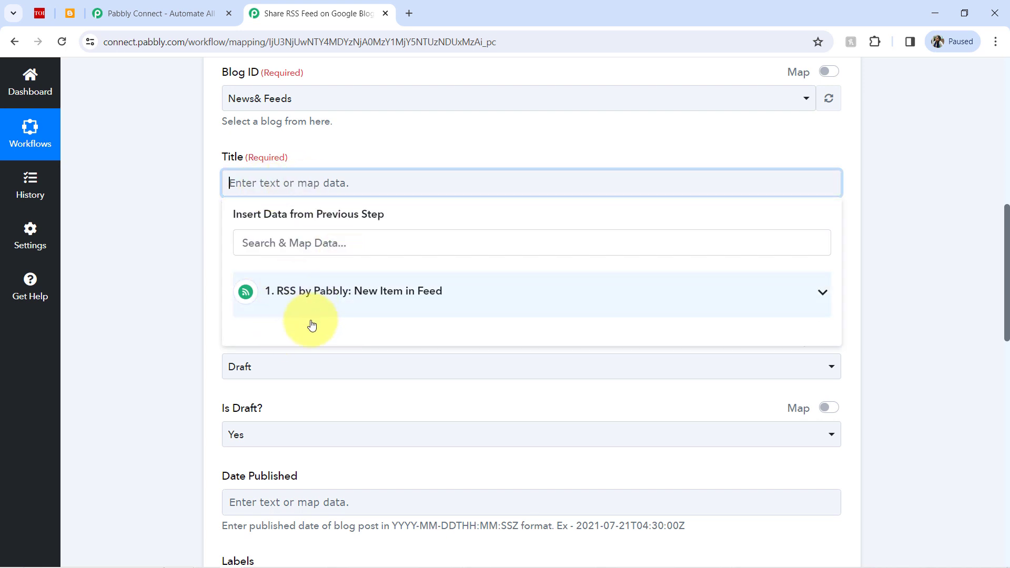
left_click(284, 308)
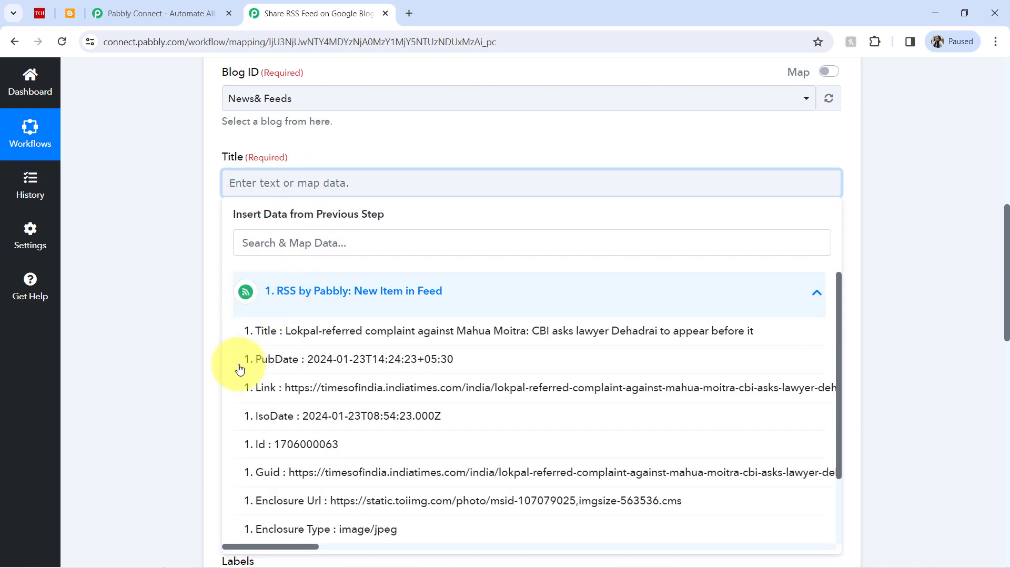
left_click(277, 243)
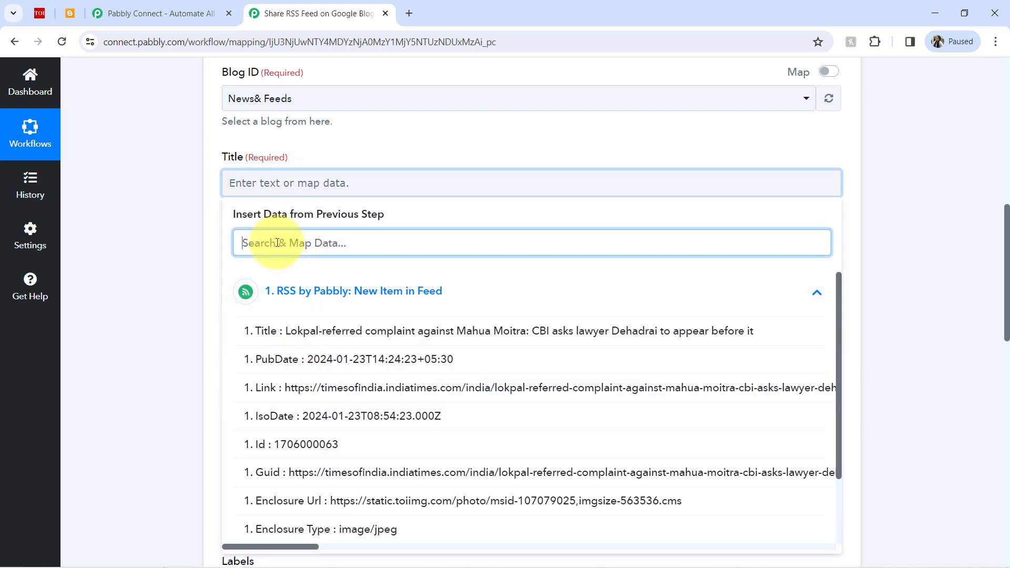
left_click(275, 337)
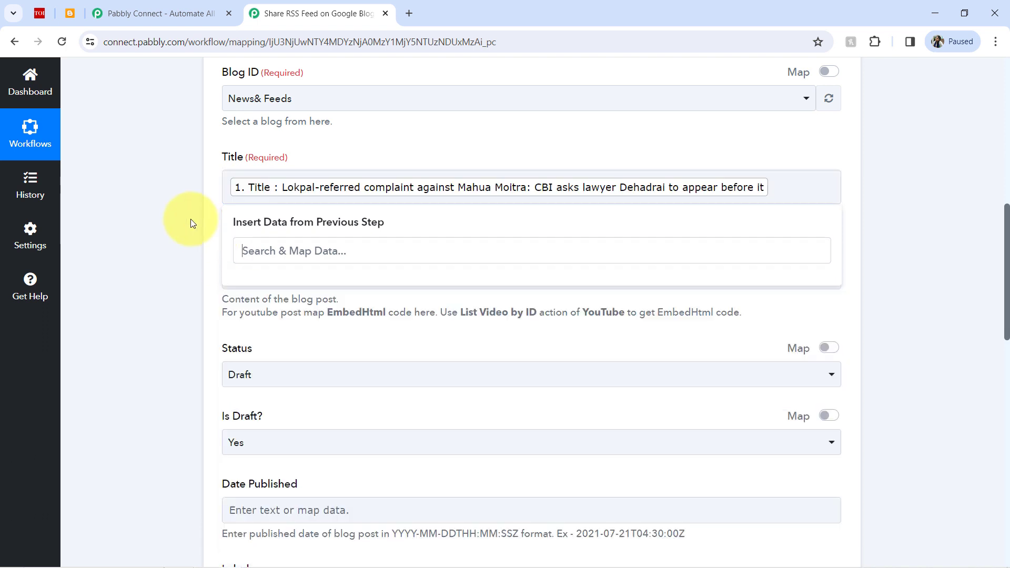
left_click(190, 219)
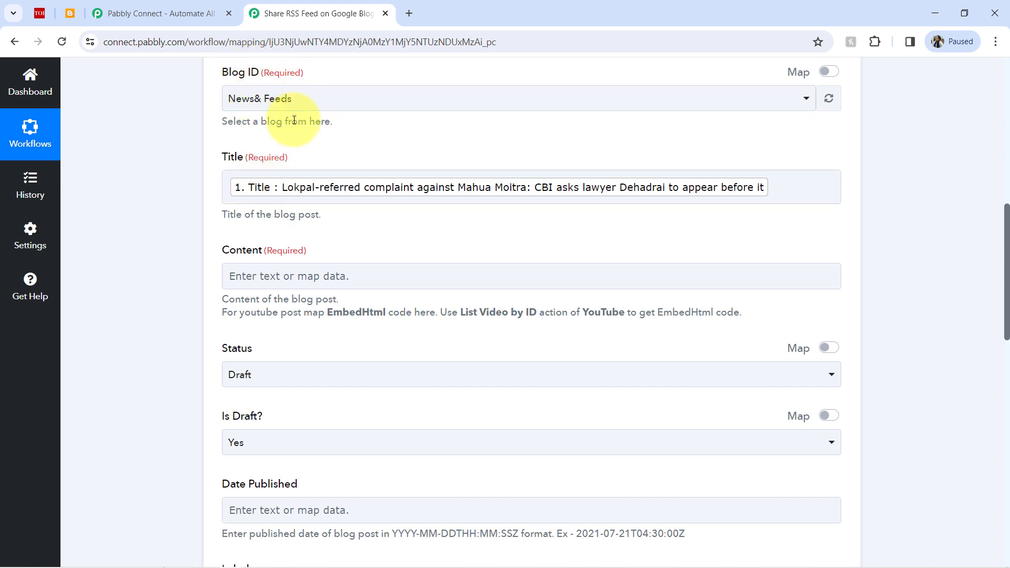
Map the RSS feed item's ContentSnippet into the post Content field.
left_click(241, 269)
left_click(266, 383)
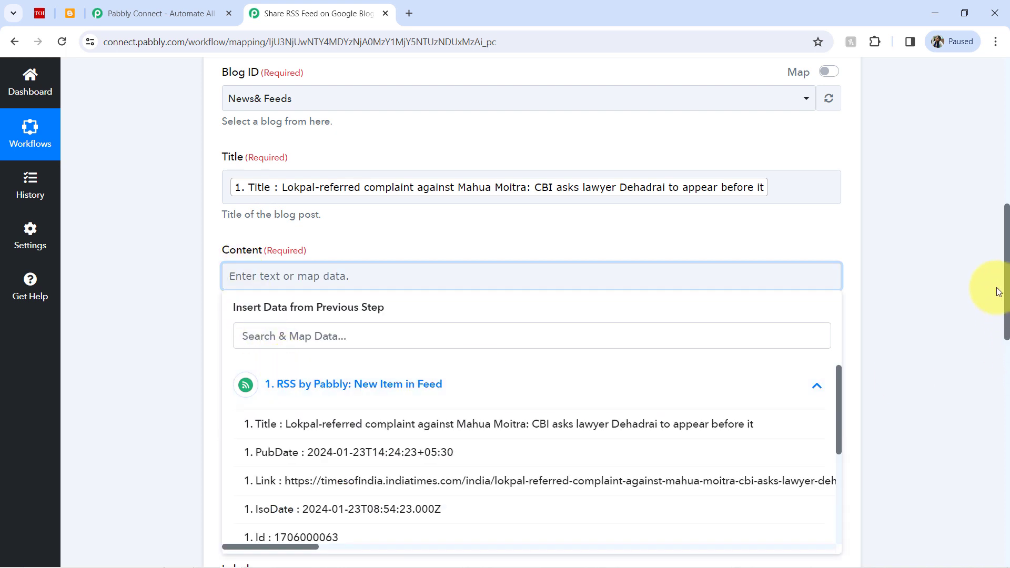
left_click_drag(1007, 282, 1006, 324)
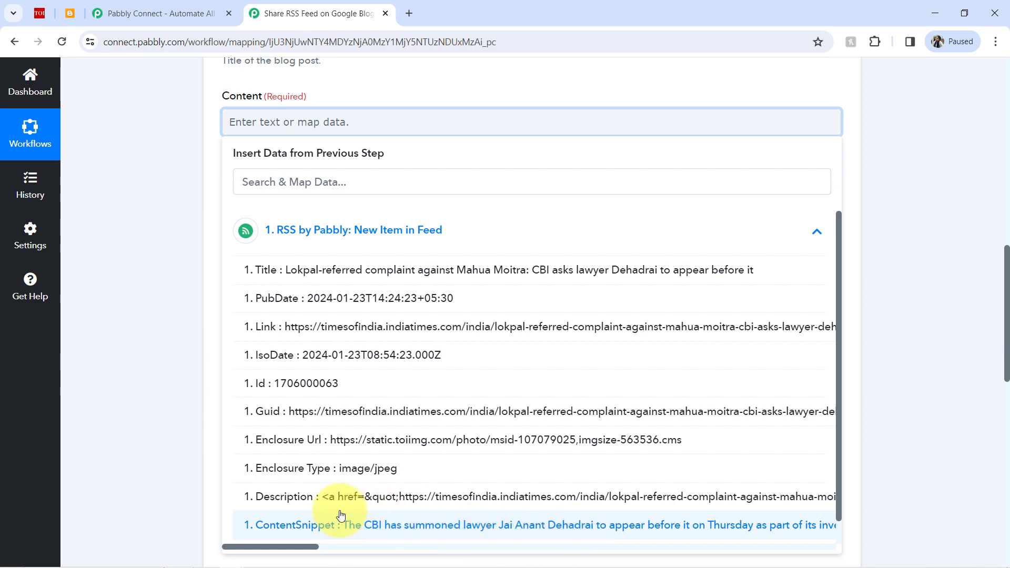
left_click(354, 524)
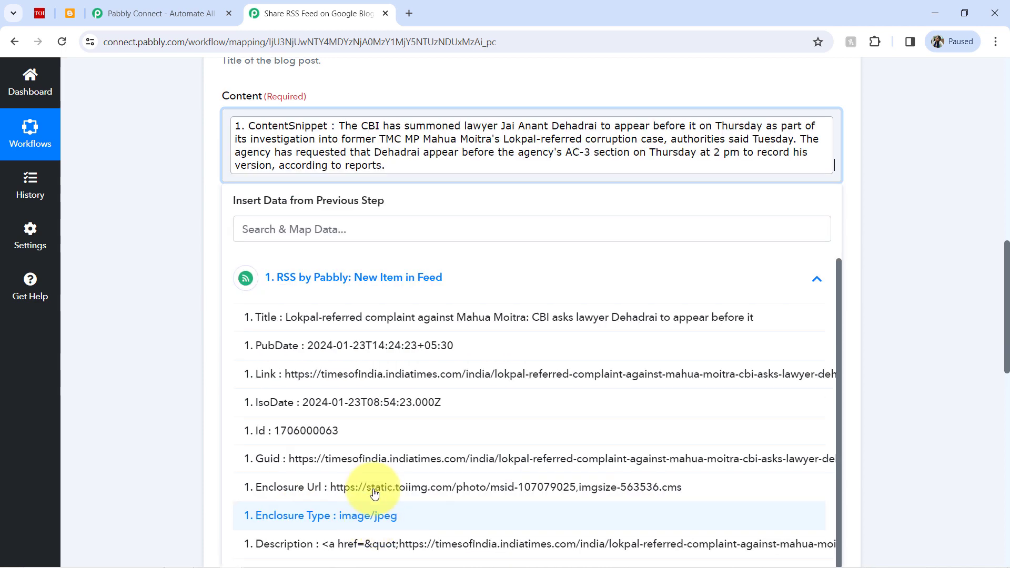
left_click(184, 200)
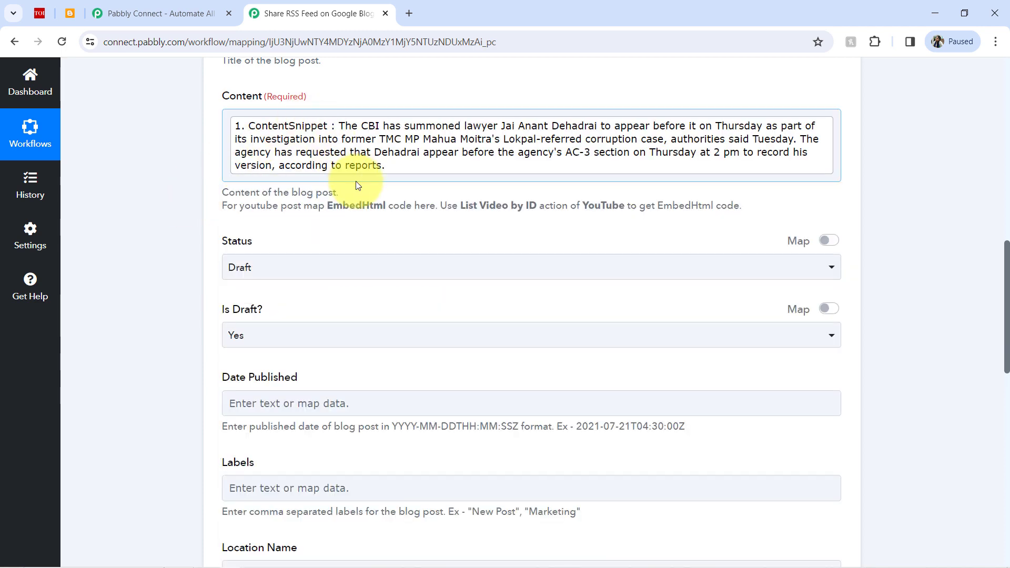
Set the post Status to Live and Is Draft? to No.
left_click(217, 227)
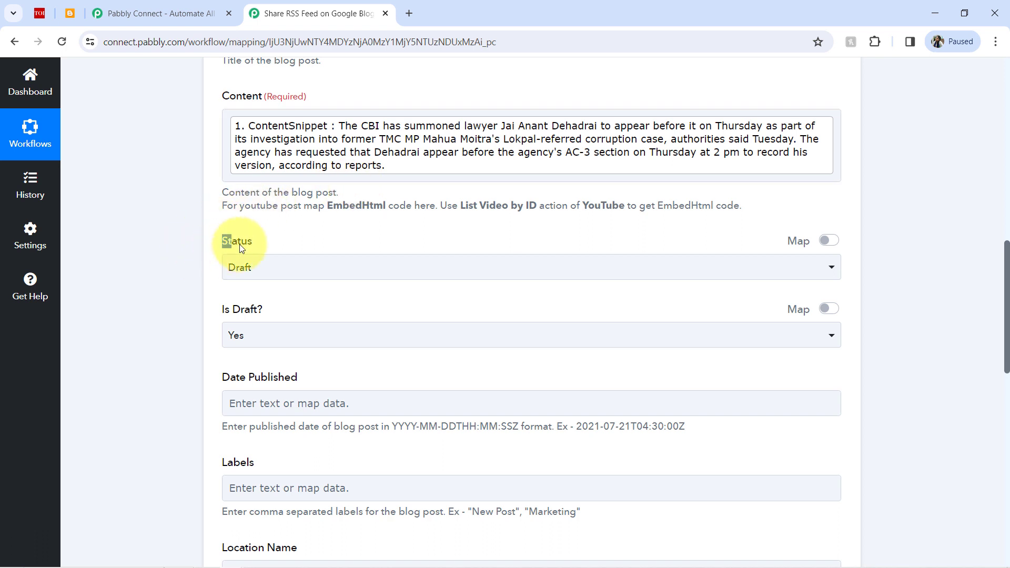
left_click(246, 273)
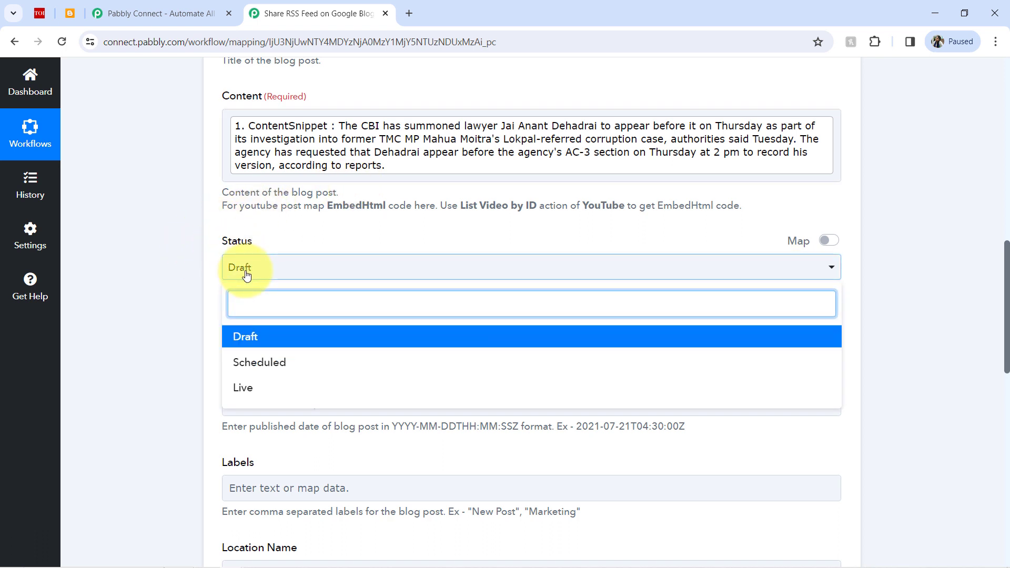
left_click(239, 387)
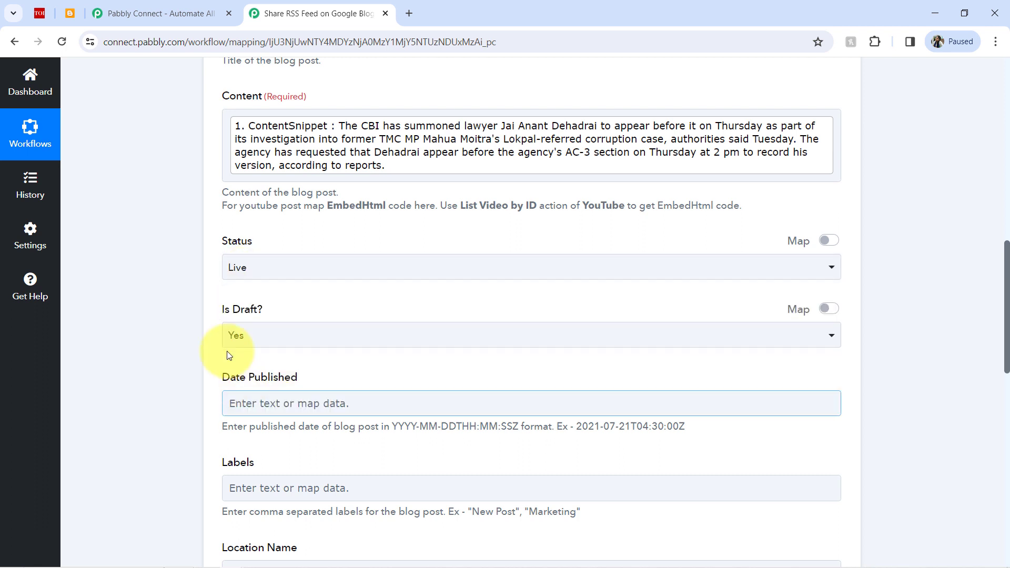
left_click(188, 299)
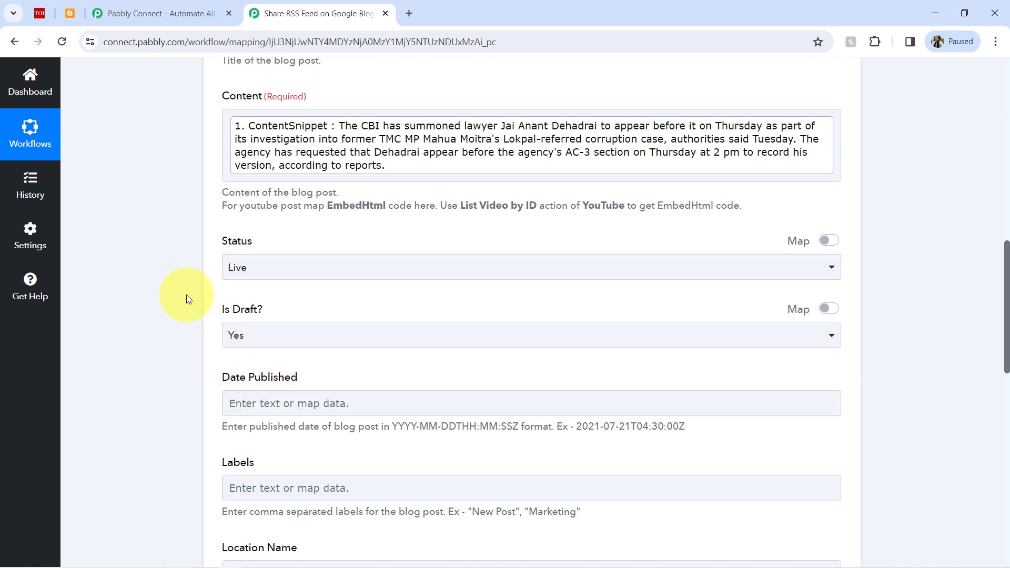
left_click(255, 335)
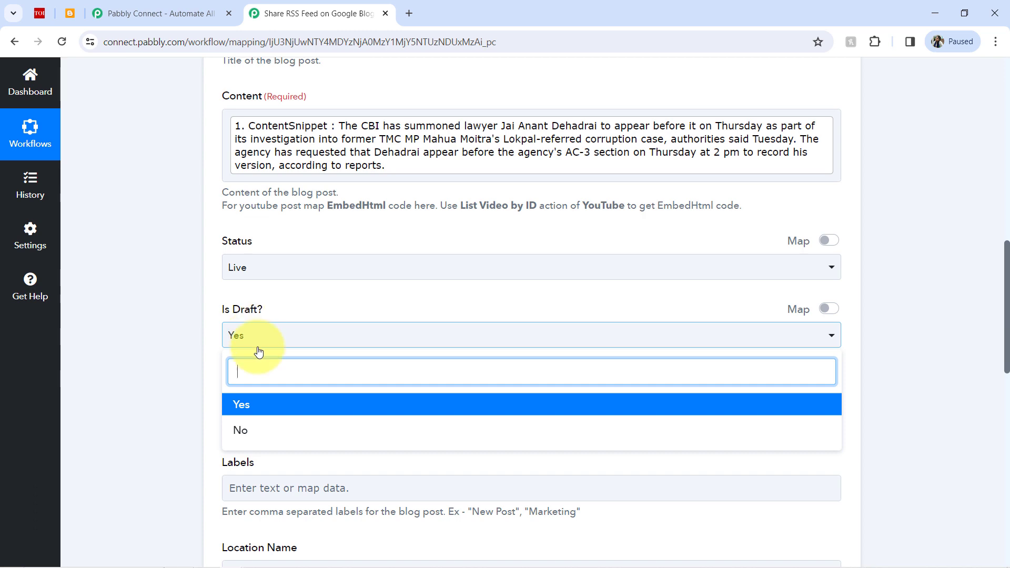
left_click(257, 431)
left_click(210, 343)
left_click_drag(1007, 330, 994, 363)
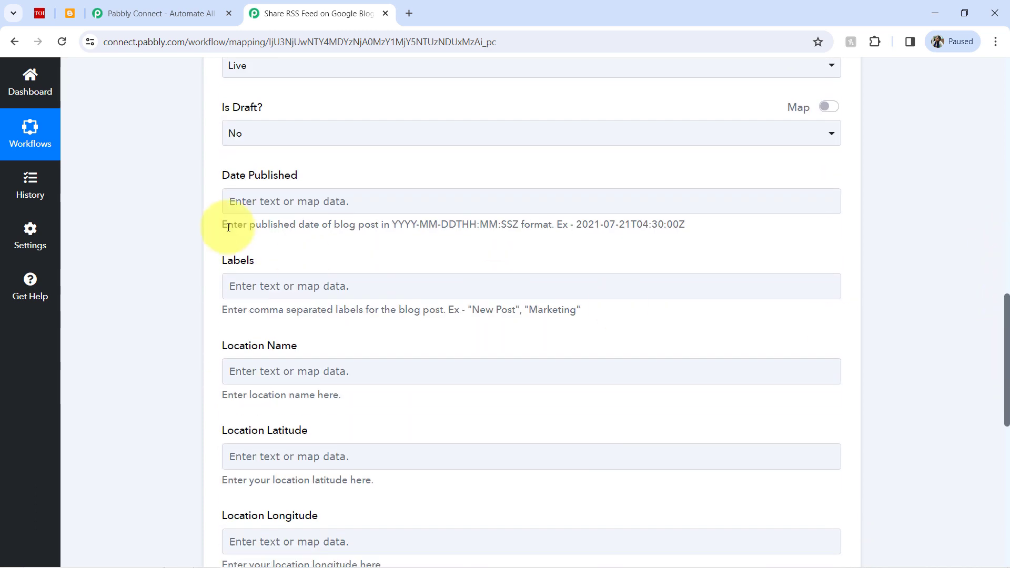
left_click(232, 202)
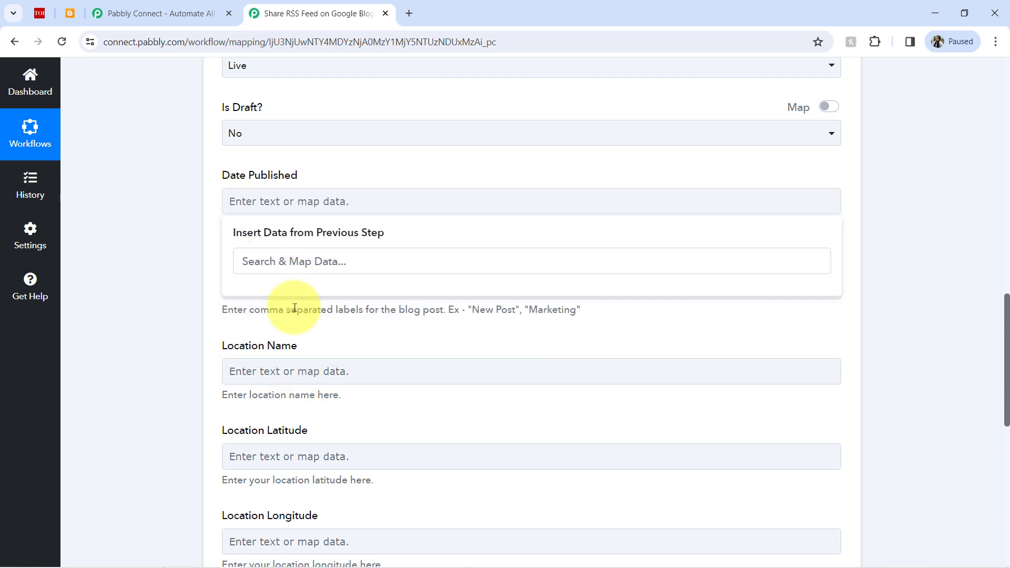
left_click(267, 259)
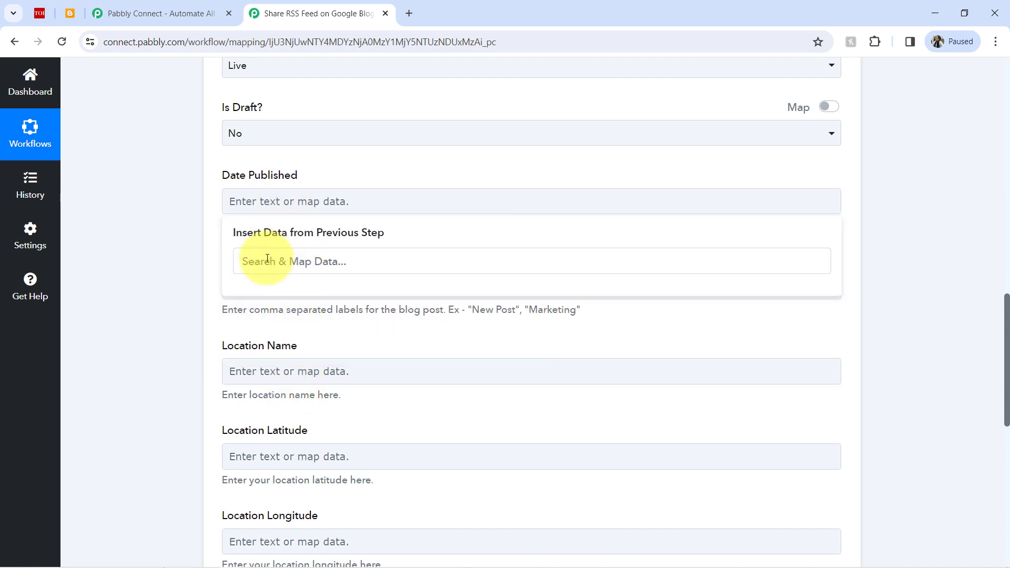
left_click(169, 259)
left_click(244, 200)
left_click(277, 311)
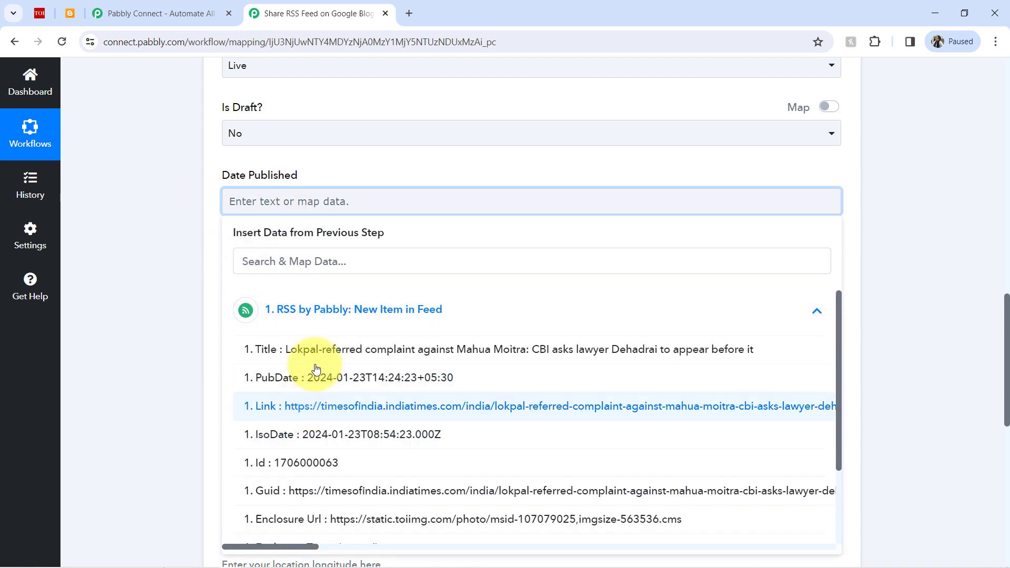
left_click(143, 243)
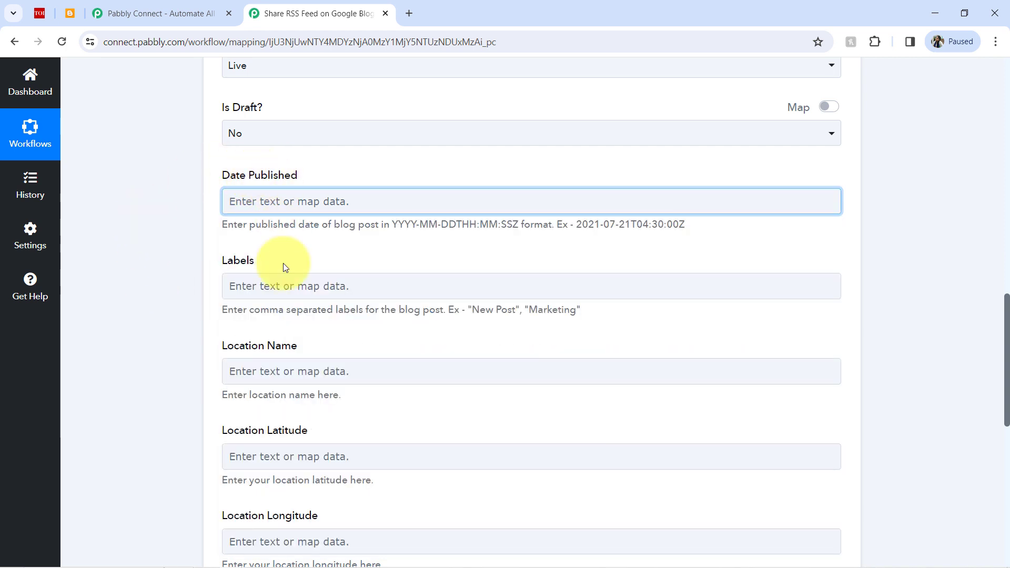
double_click(232, 260)
left_click_drag(233, 345, 353, 350)
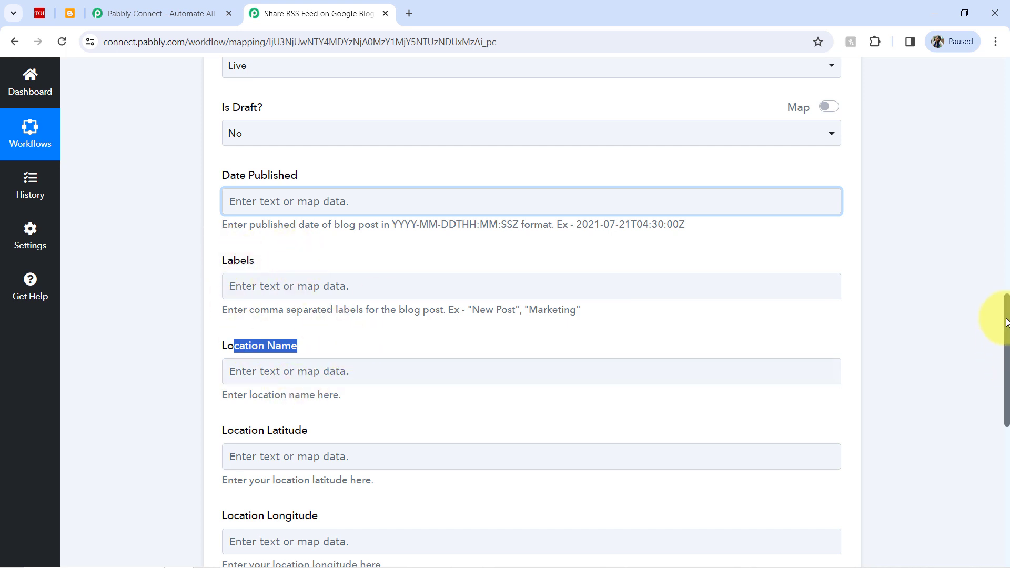
left_click_drag(1006, 321, 1006, 381)
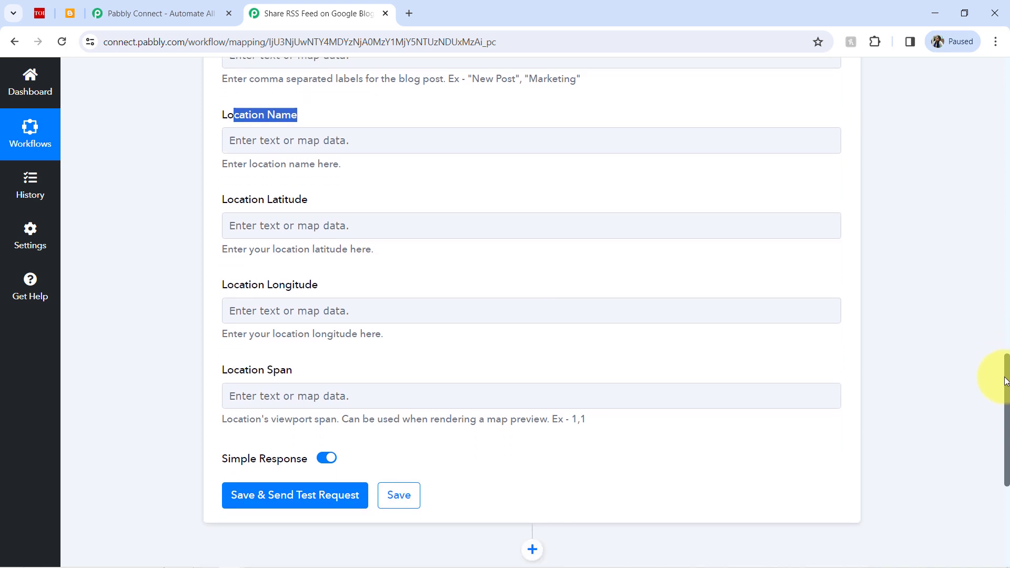
left_click_drag(1006, 382, 1006, 427)
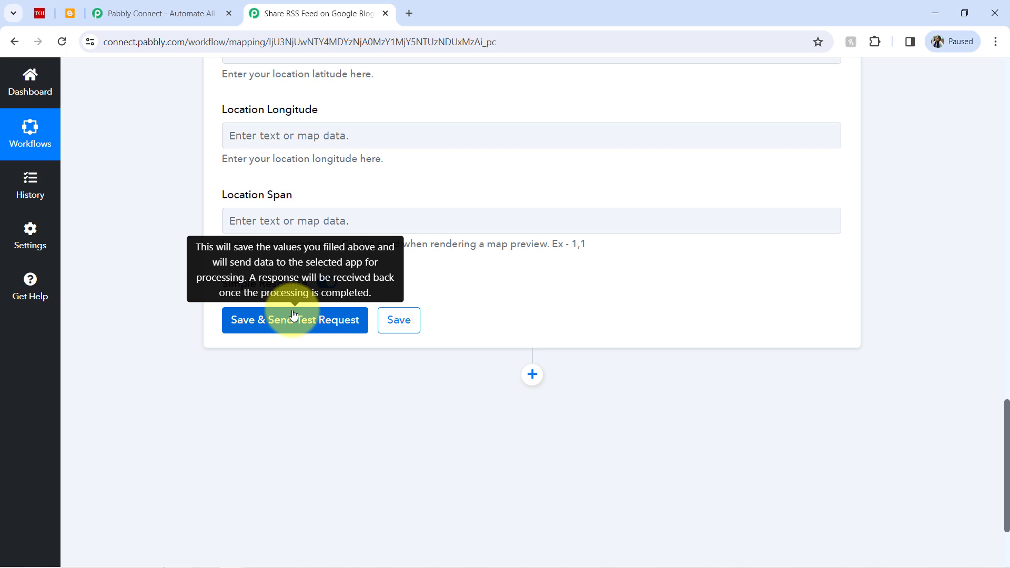
Save the Blogger action and send a test request, returning a LIVE blogger#post response.
left_click(273, 321)
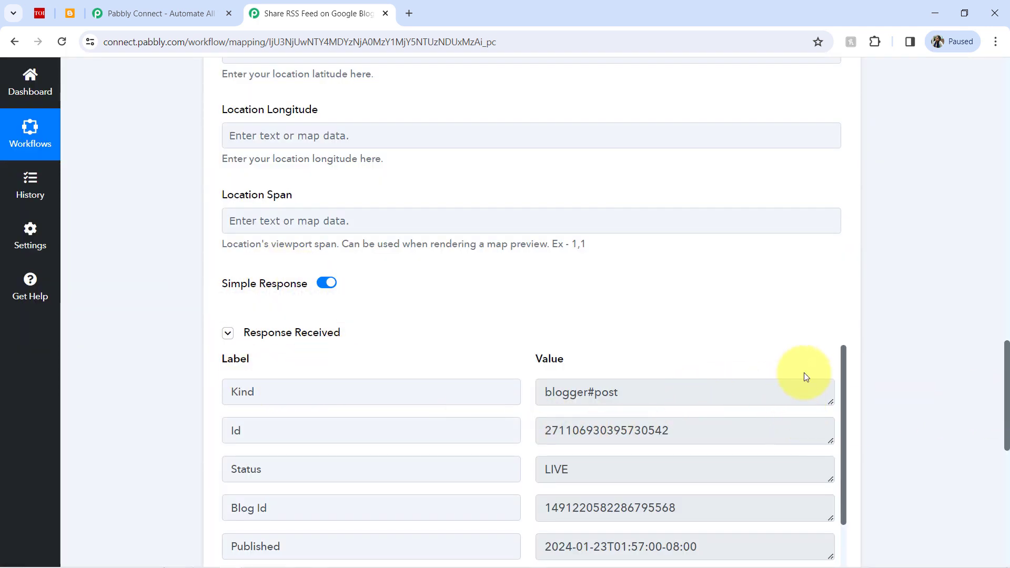
left_click_drag(842, 352, 839, 327)
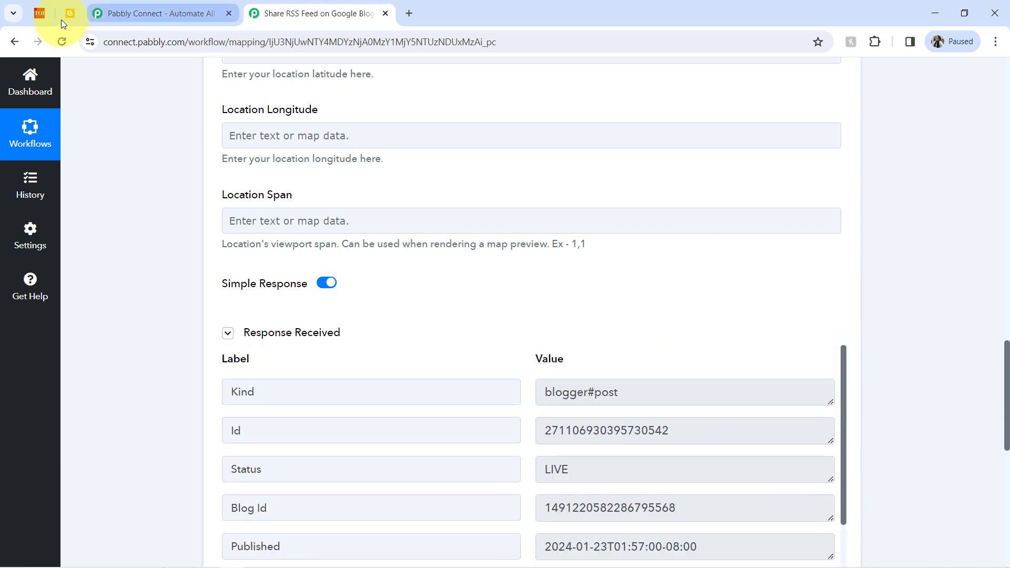
Reload Blogger's Posts, view the published Lokpal post, then return to the Pabbly workflow.
left_click(72, 11)
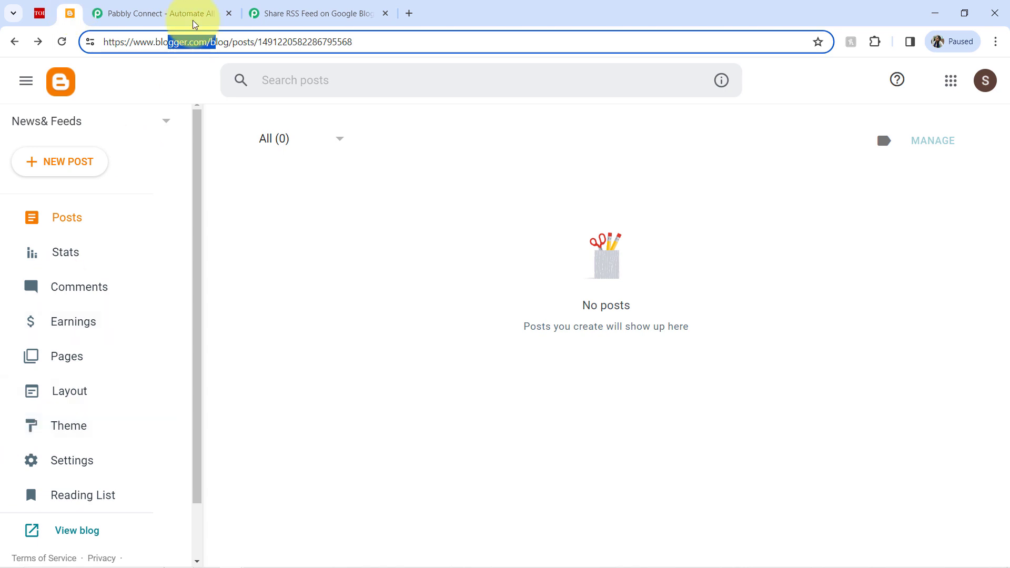
left_click(62, 43)
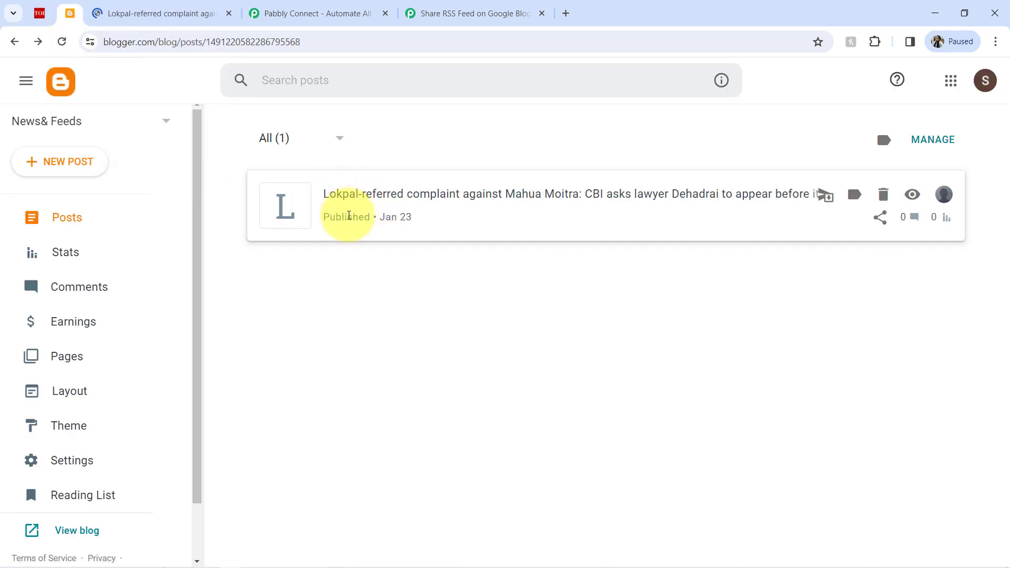
left_click(146, 12)
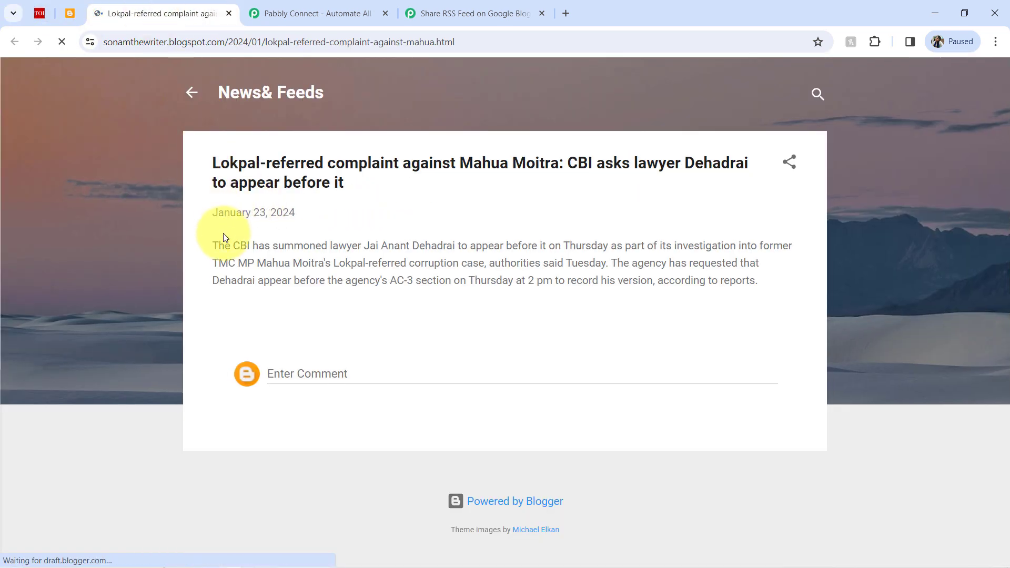
left_click_drag(225, 246, 602, 281)
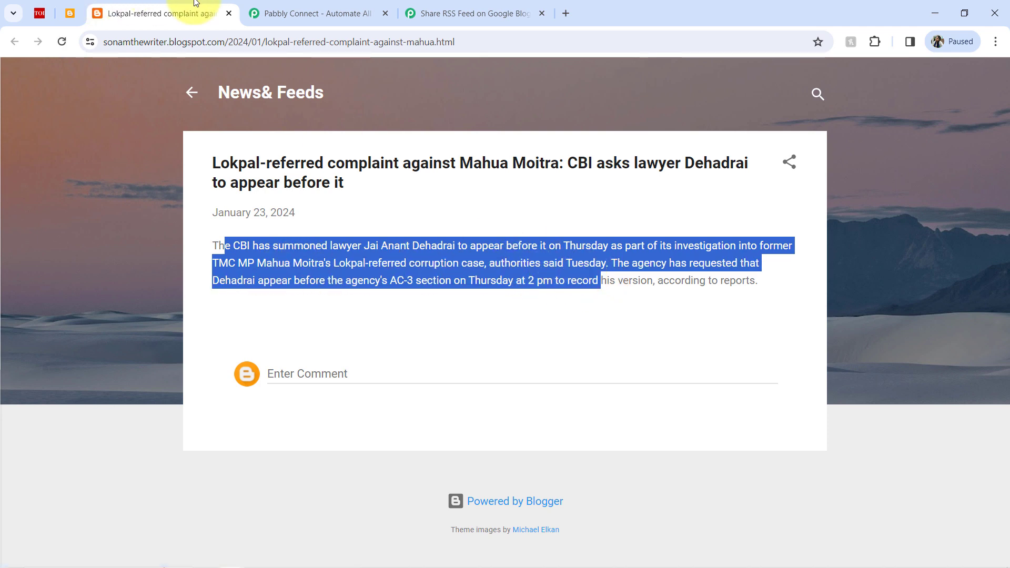
left_click(383, 15)
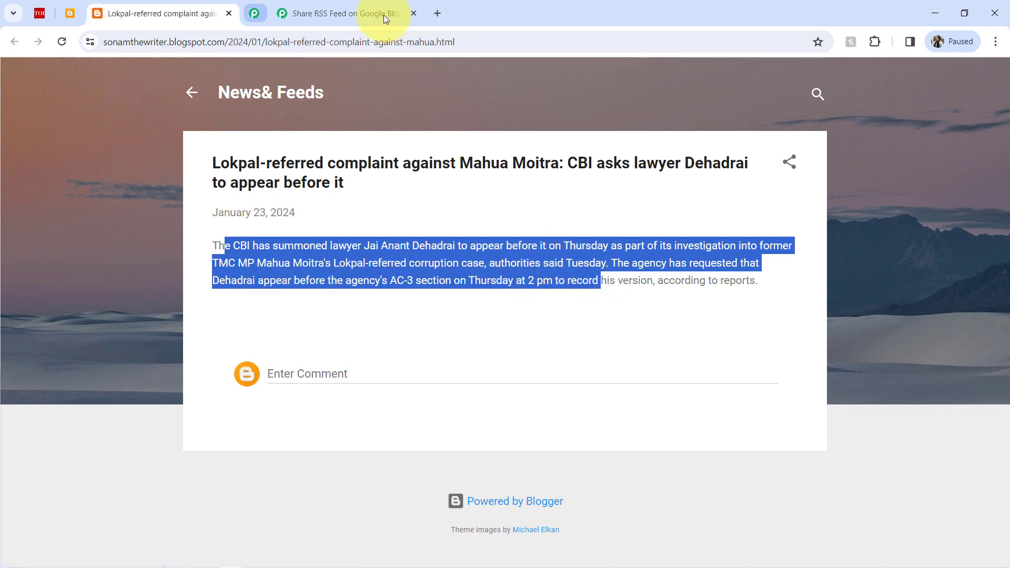
left_click(299, 9)
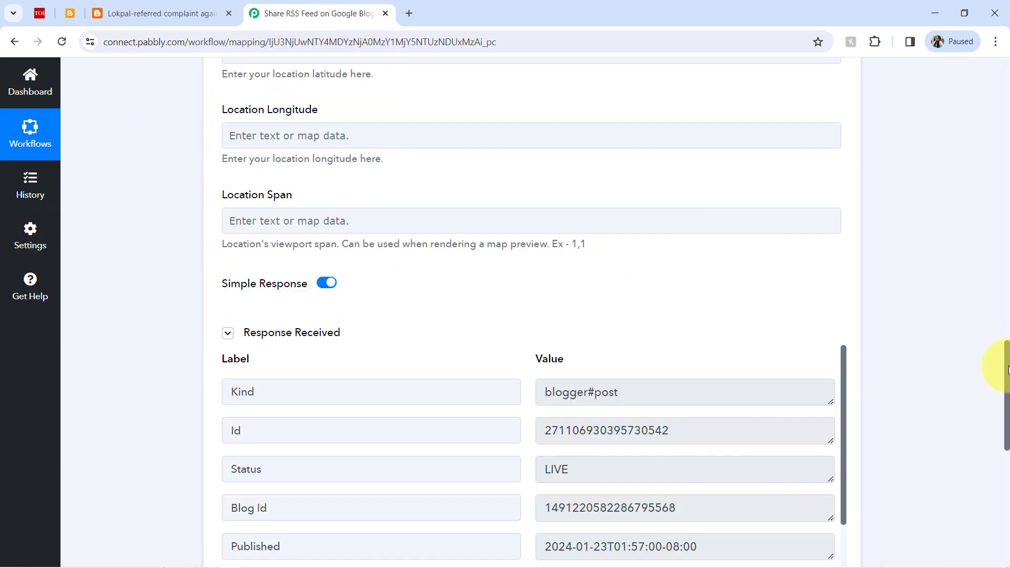
Scroll to the workflow top and collapse the Google Blogger action step.
left_click_drag(1007, 378, 1003, 95)
left_click(274, 392)
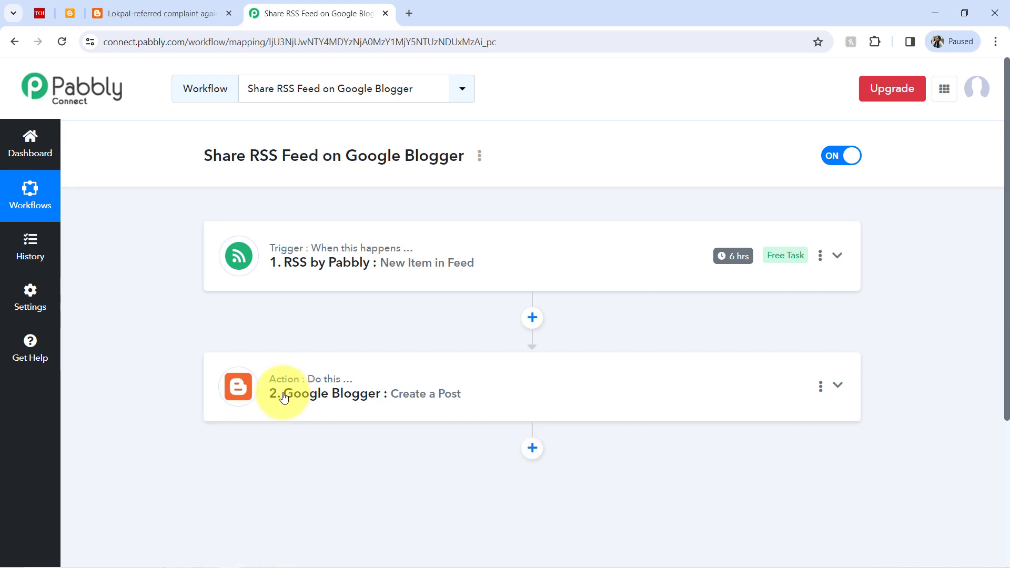